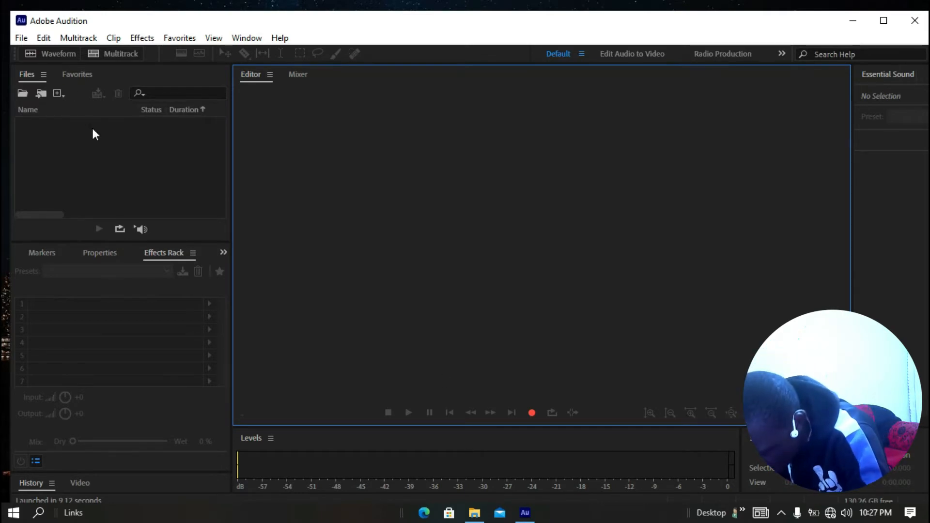
Step: Create a new multitrack session named "youtube tutorial" in the Downloads folder, at 32000 Hz, 24 bits and stereo
{"action": "left_click", "coordinate": [59, 93]}
{"action": "left_click", "coordinate": [108, 108]}
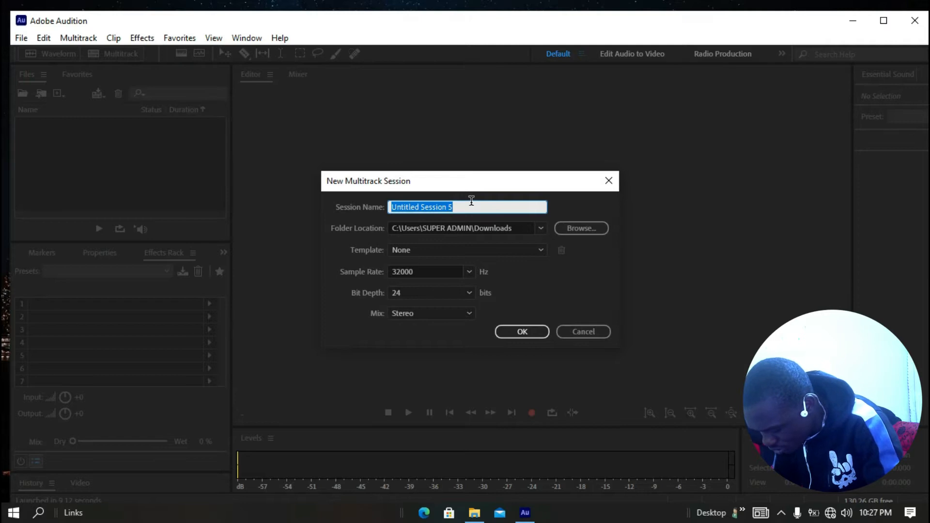
{"action": "key", "text": "BackSpace"}
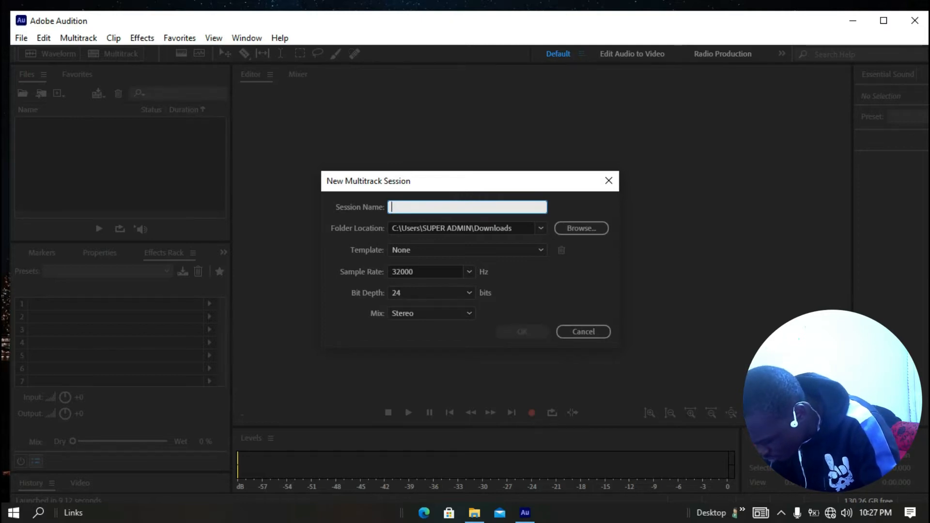
{"action": "type", "text": "youtube sample"}
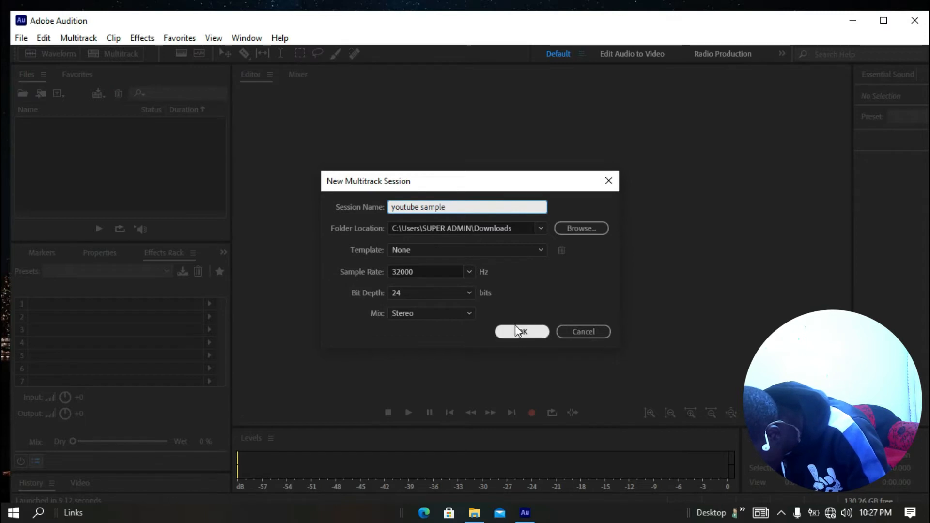
{"action": "key", "text": "BackSpace"}
{"action": "key", "text": "BackSpace"}
{"action": "key", "text": "BackSpace"}
{"action": "key", "text": "BackSpace"}
{"action": "key", "text": "BackSpace"}
{"action": "key", "text": "BackSpace"}
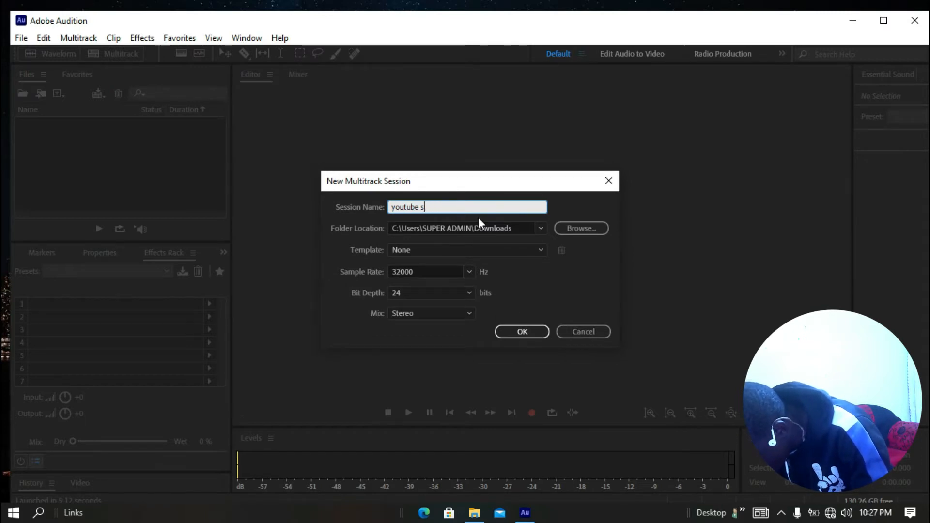
{"action": "type", "text": "tutorial"}
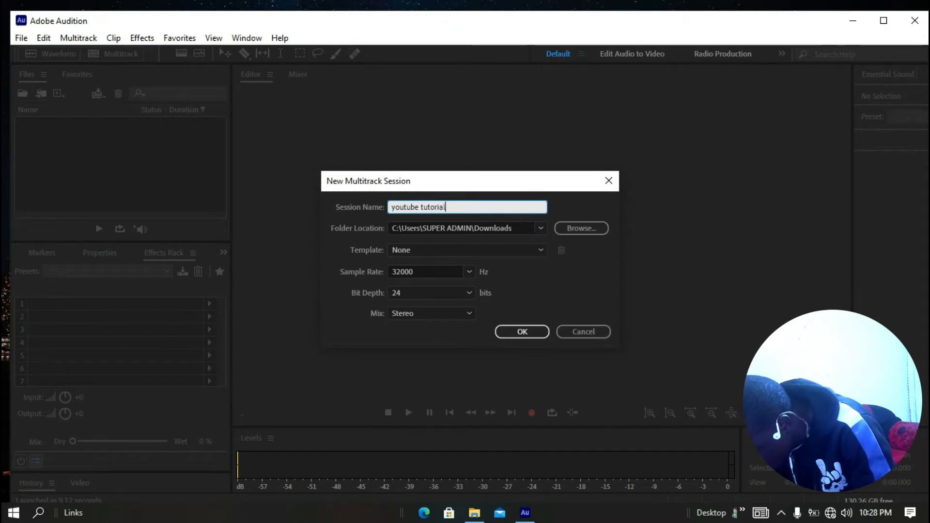
{"action": "key", "text": "Return"}
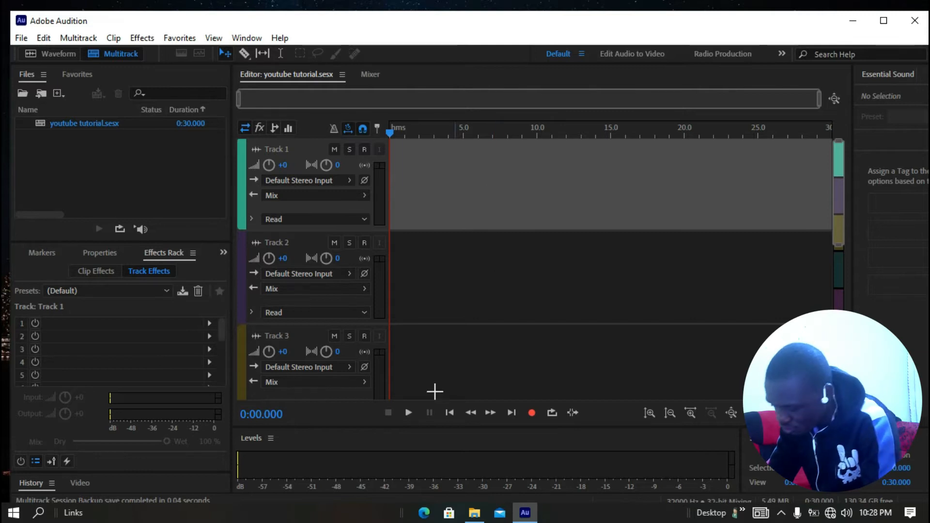
Step: Bring the Gravity instrumental from File Explorer's Viddly YouTube Downloader folder into the session at the start of Track 1
{"action": "left_click", "coordinate": [474, 512]}
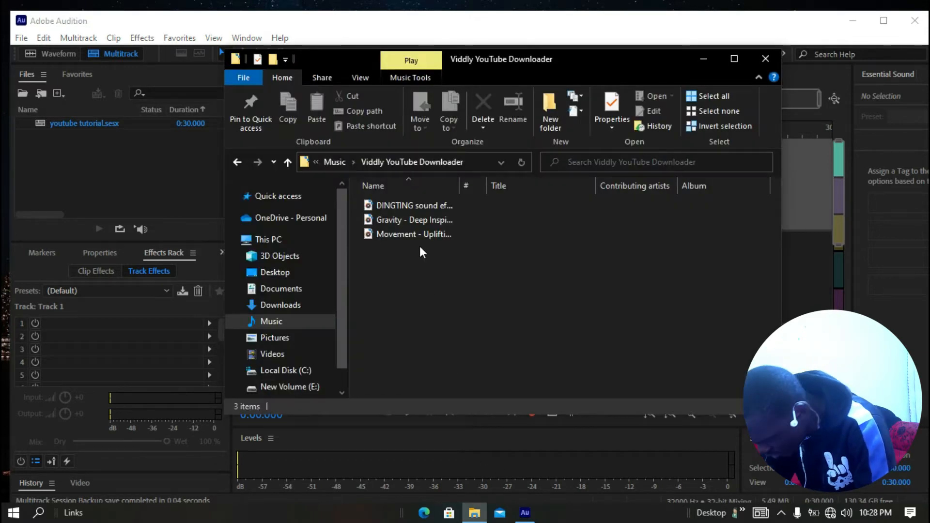
{"action": "left_click", "coordinate": [420, 219]}
{"action": "left_click_drag", "start_coordinate": [420, 219], "coordinate": [395, 195]}
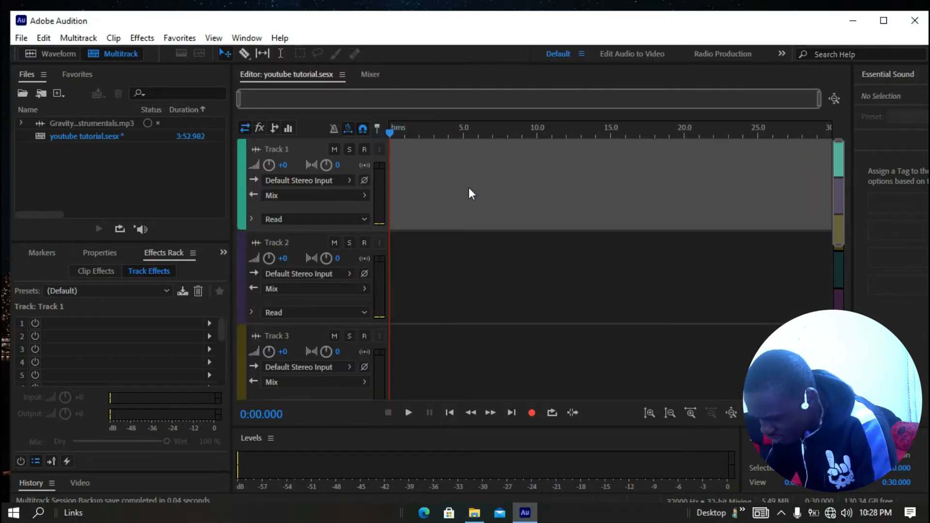
{"action": "left_click_drag", "start_coordinate": [469, 194], "coordinate": [488, 194]}
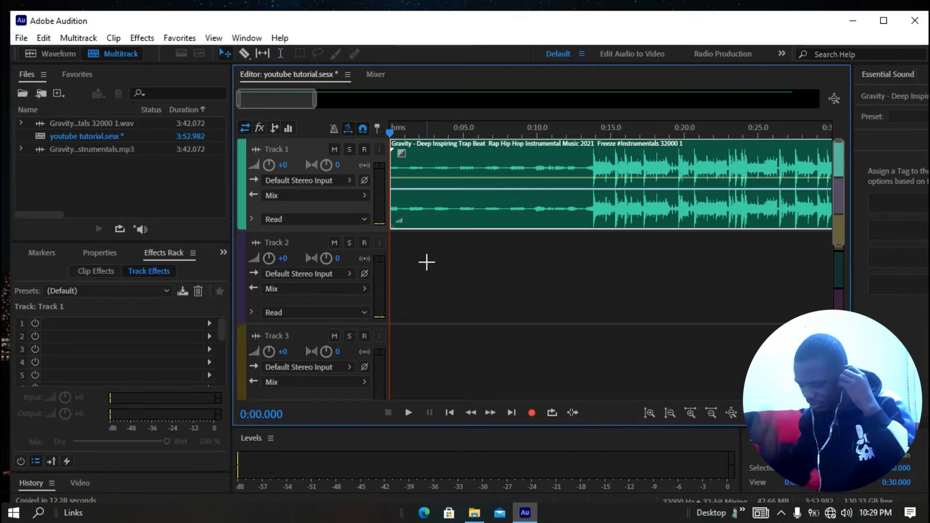
Step: Listen to about the first 20 seconds of the beat and return the playhead to the session start
{"action": "key", "text": "space"}
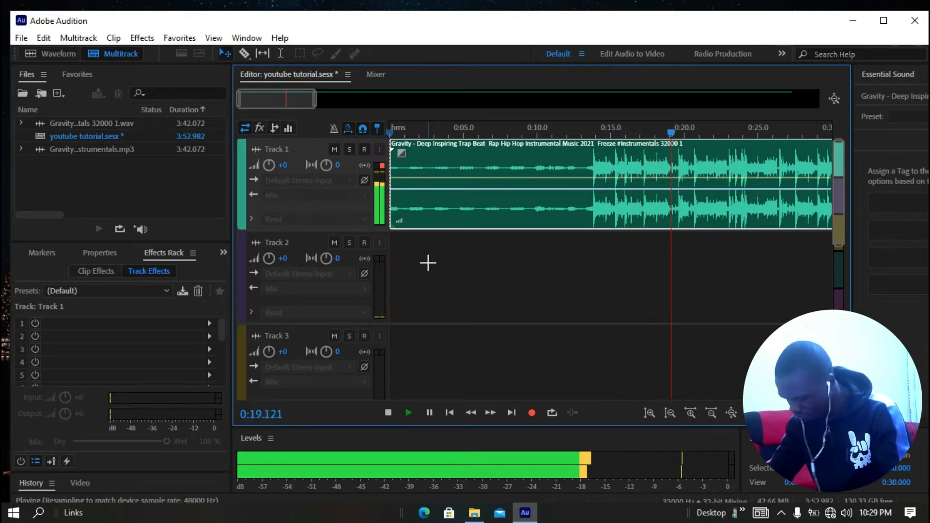
{"action": "key", "text": "space"}
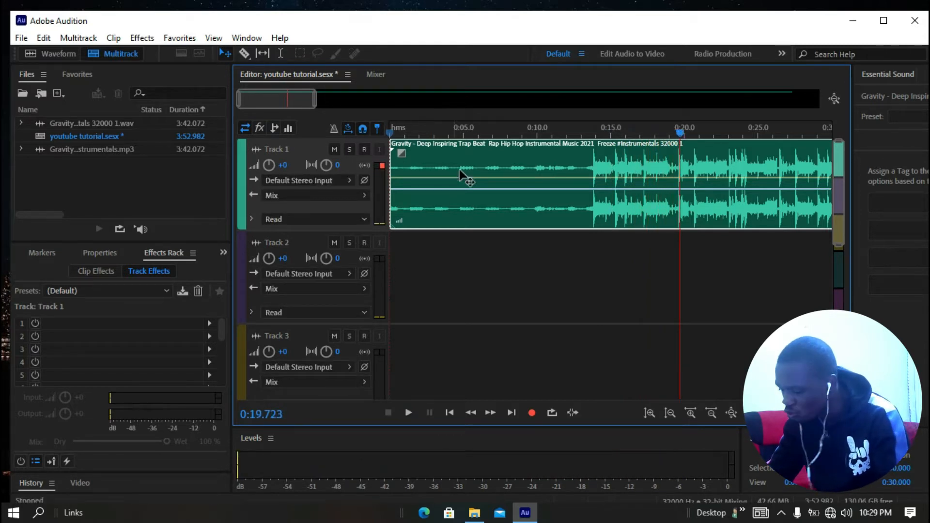
{"action": "left_click", "coordinate": [448, 127]}
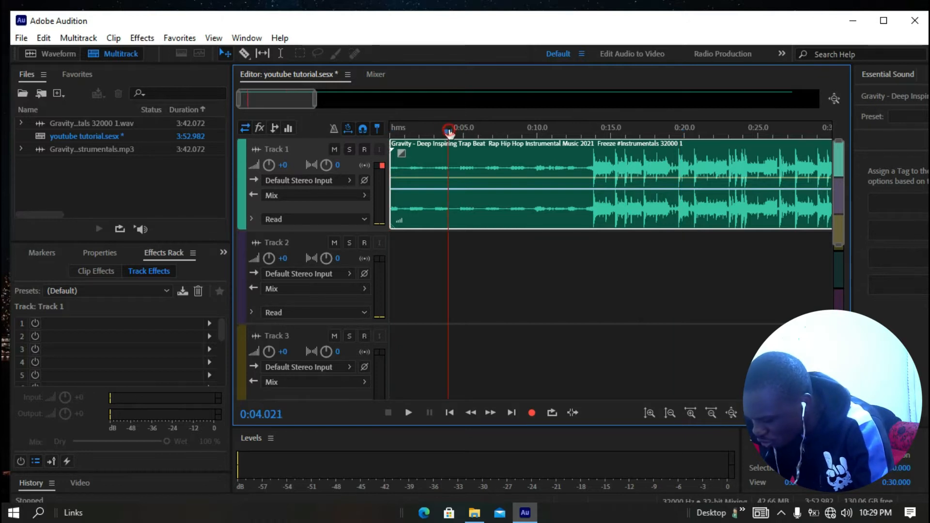
{"action": "key", "text": "Home"}
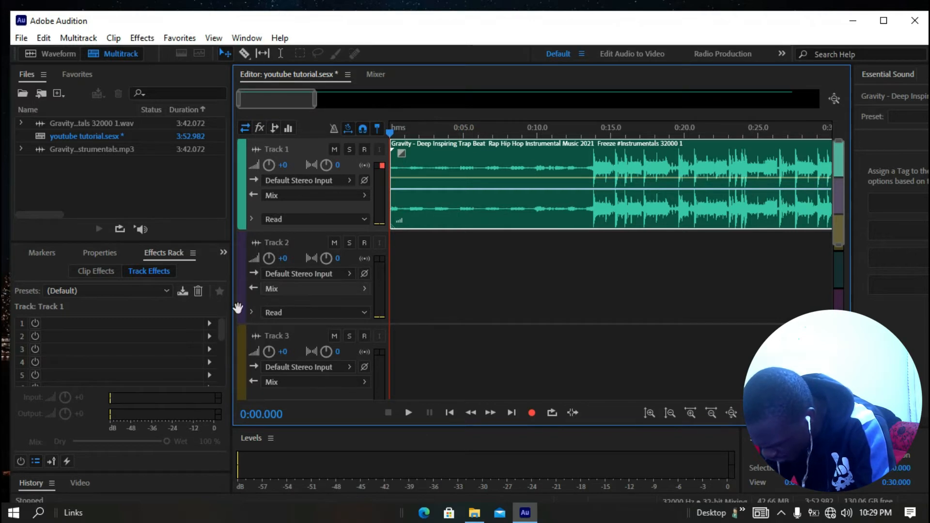
Step: Add the Antares Auto-Key VST3 effect to the first effect slot of Track 1
{"action": "left_click", "coordinate": [208, 323]}
{"action": "mouse_move", "coordinate": [339, 310]}
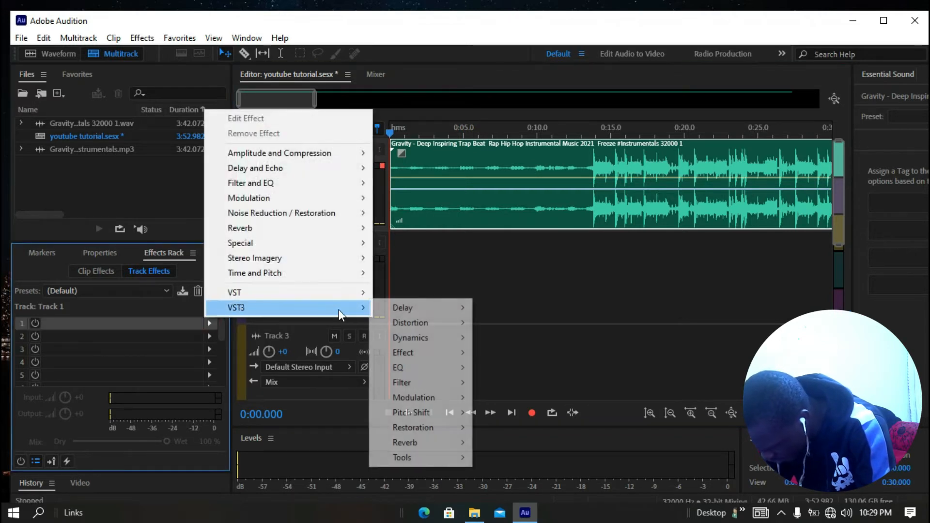
{"action": "mouse_move", "coordinate": [441, 352]}
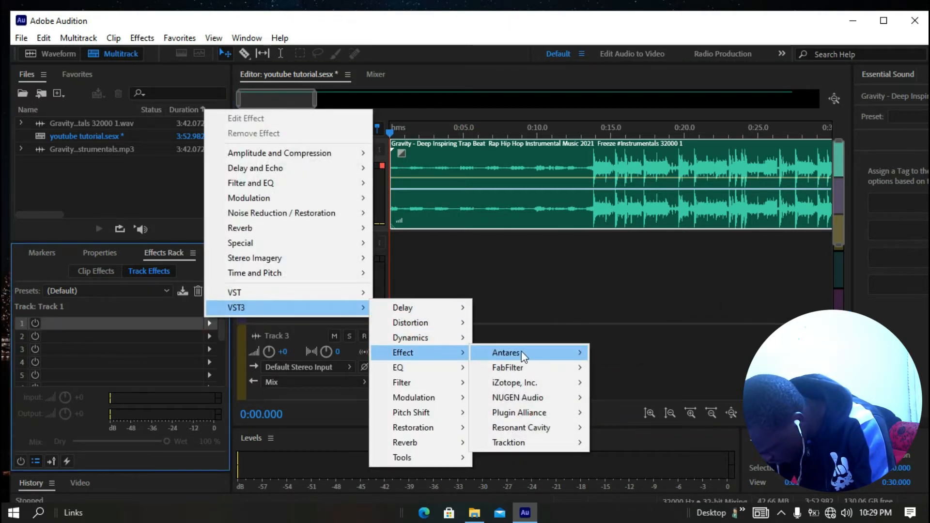
{"action": "mouse_move", "coordinate": [521, 353]}
{"action": "left_click", "coordinate": [623, 190]}
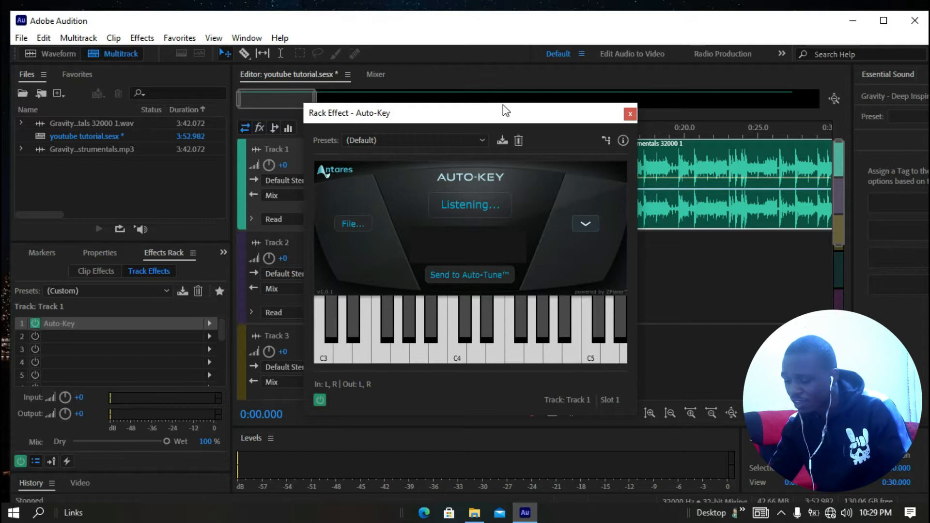
Step: Play about 28 seconds of the beat through Auto-Key to detect its musical key
{"action": "left_click", "coordinate": [454, 96]}
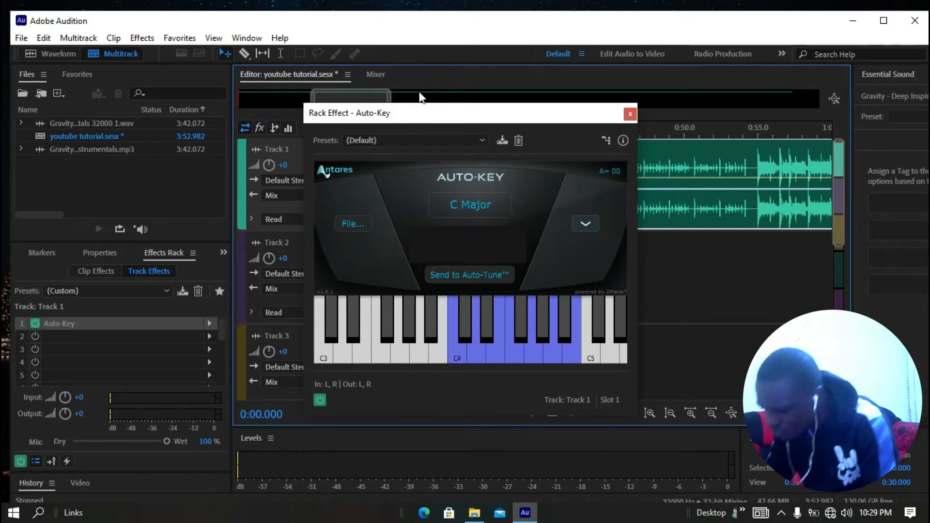
{"action": "mouse_move", "coordinate": [430, 118]}
{"action": "left_mouse_down"}
{"action": "mouse_move", "coordinate": [375, 122]}
{"action": "mouse_move", "coordinate": [419, 133]}
{"action": "left_mouse_up"}
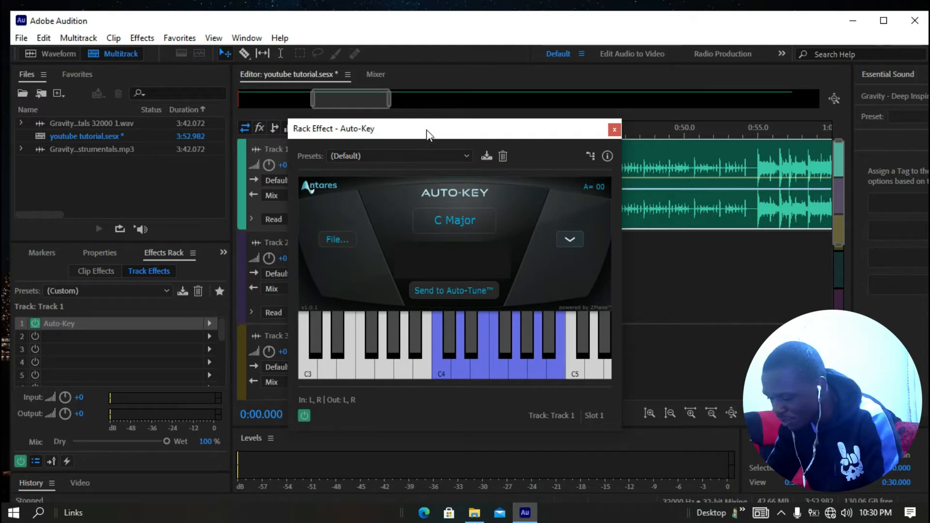
{"action": "key", "text": "space"}
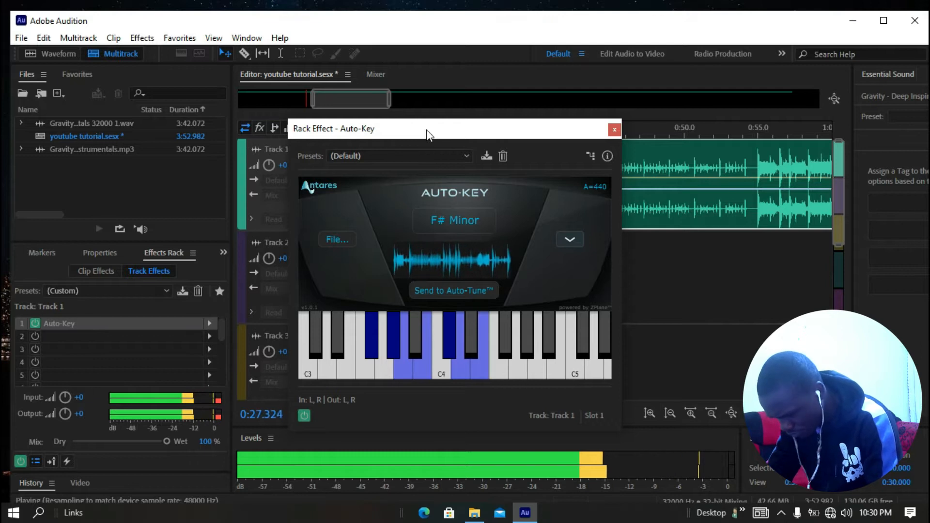
{"action": "key", "text": "space"}
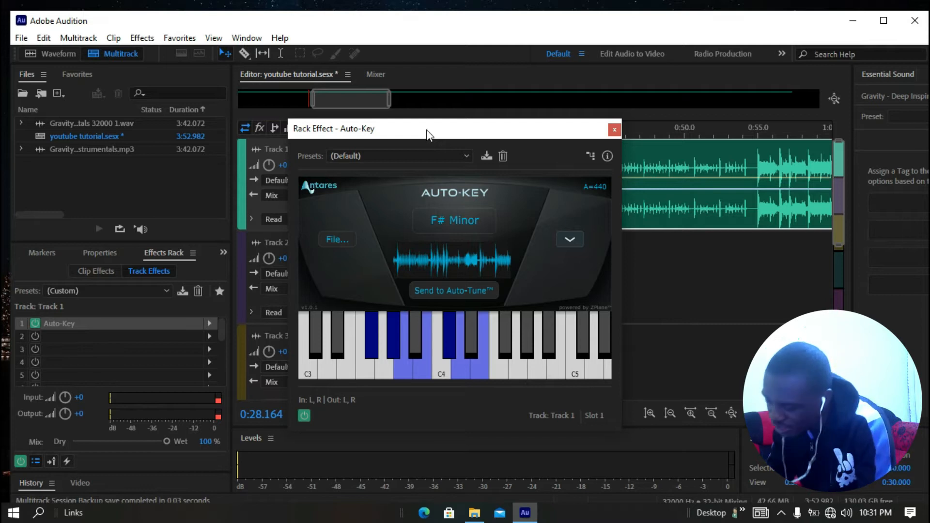
Step: Close the Auto-Key window and remove that effect from Track 1
{"action": "left_click", "coordinate": [615, 129]}
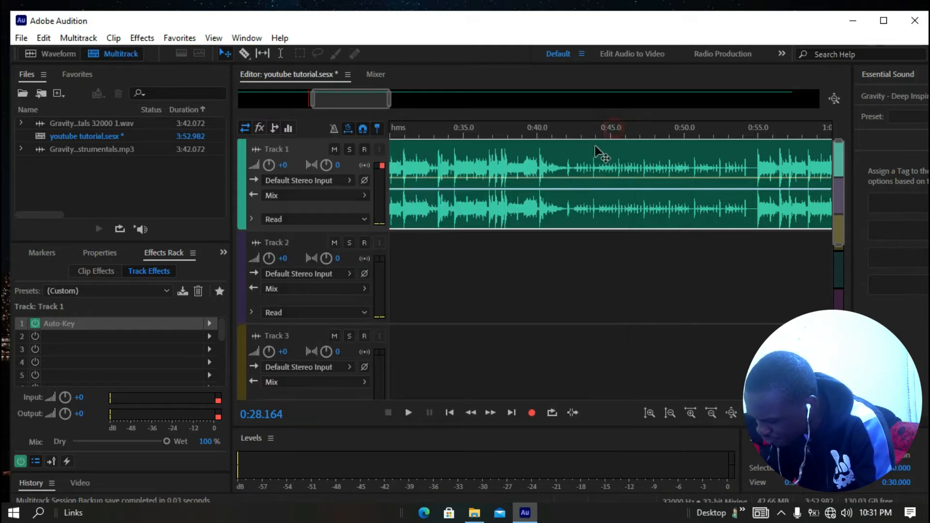
{"action": "right_click", "coordinate": [115, 324]}
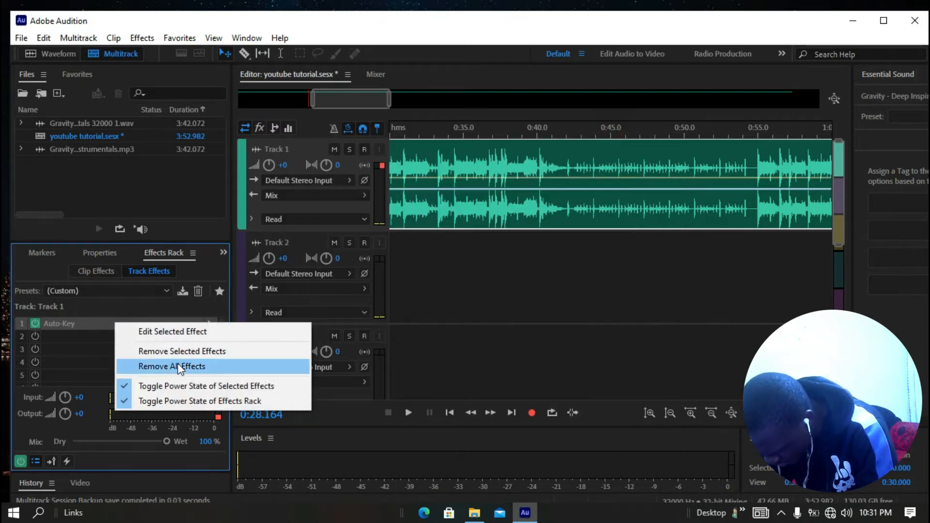
{"action": "left_click", "coordinate": [201, 352]}
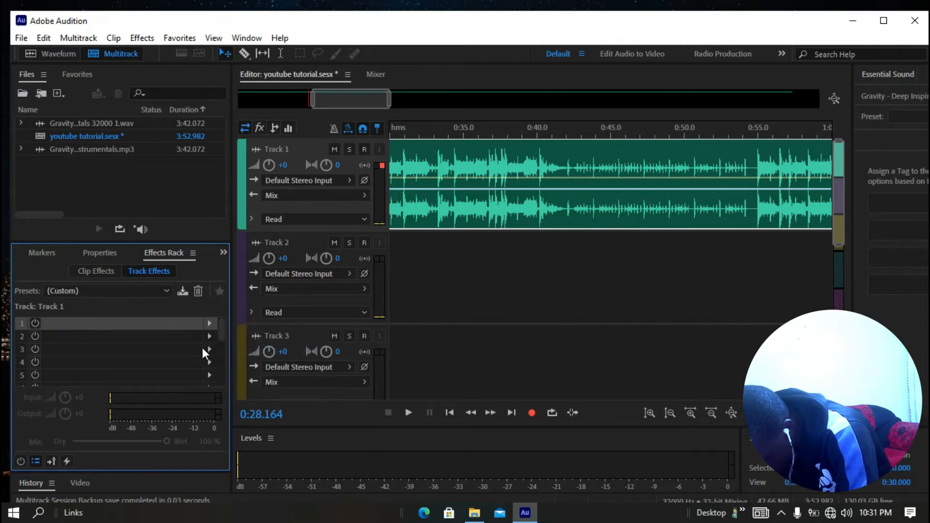
Step: Return the playhead to the session start, arm Track 2 for recording and set its input to the [02M] Microphone channel
{"action": "left_click", "coordinate": [506, 258]}
{"action": "left_click_drag", "start_coordinate": [362, 94], "coordinate": [149, 86]}
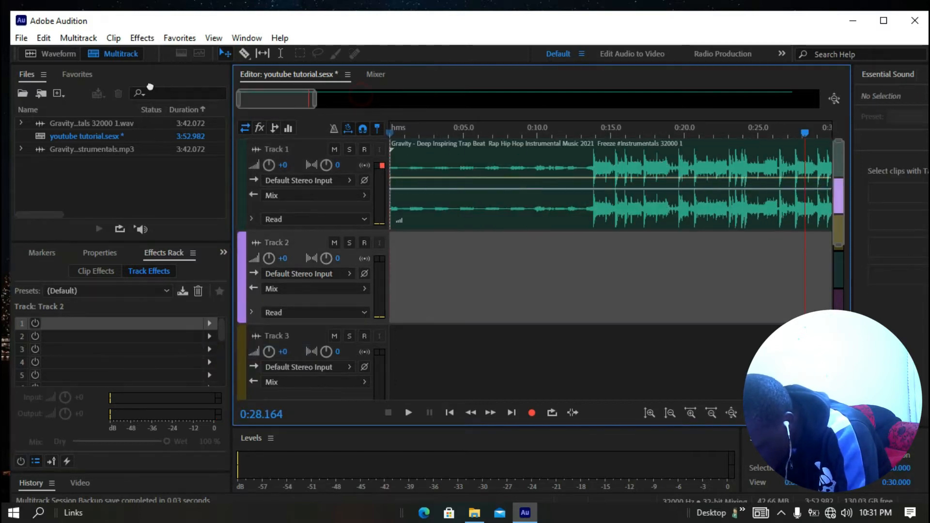
{"action": "left_click_drag", "start_coordinate": [396, 132], "coordinate": [379, 130]}
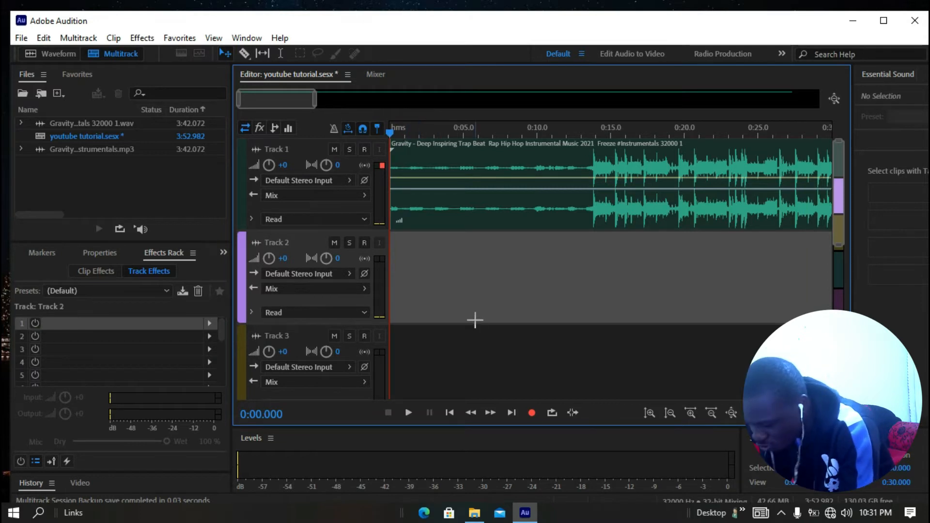
{"action": "left_click", "coordinate": [365, 243]}
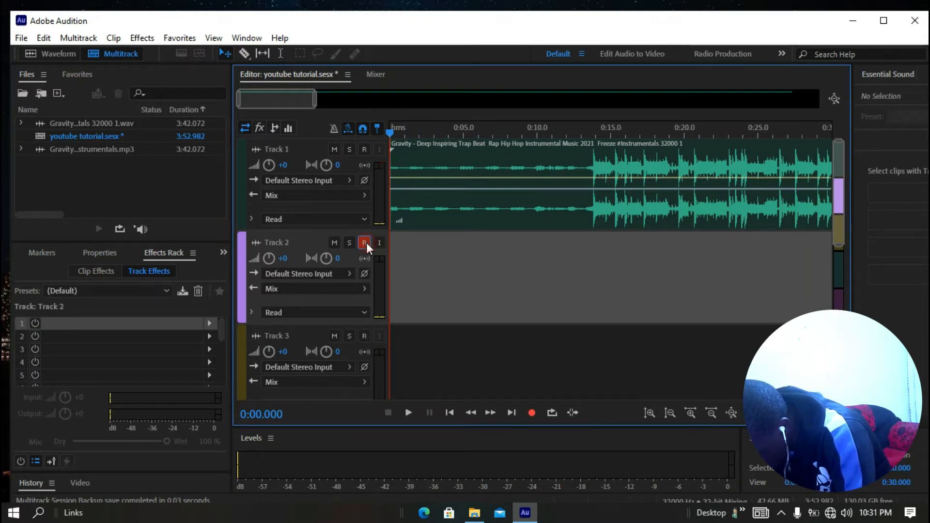
{"action": "left_click", "coordinate": [343, 274]}
{"action": "mouse_move", "coordinate": [455, 297]}
{"action": "left_click", "coordinate": [521, 313]}
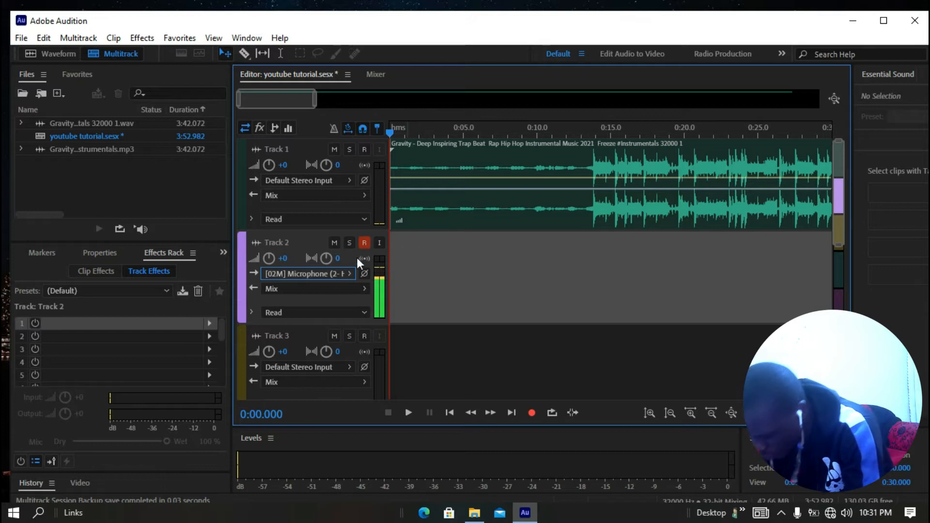
Step: Add the Antares Auto-Tune Access VST effect to the first effect slot of Track 2
{"action": "left_click", "coordinate": [209, 323]}
{"action": "mouse_move", "coordinate": [341, 299]}
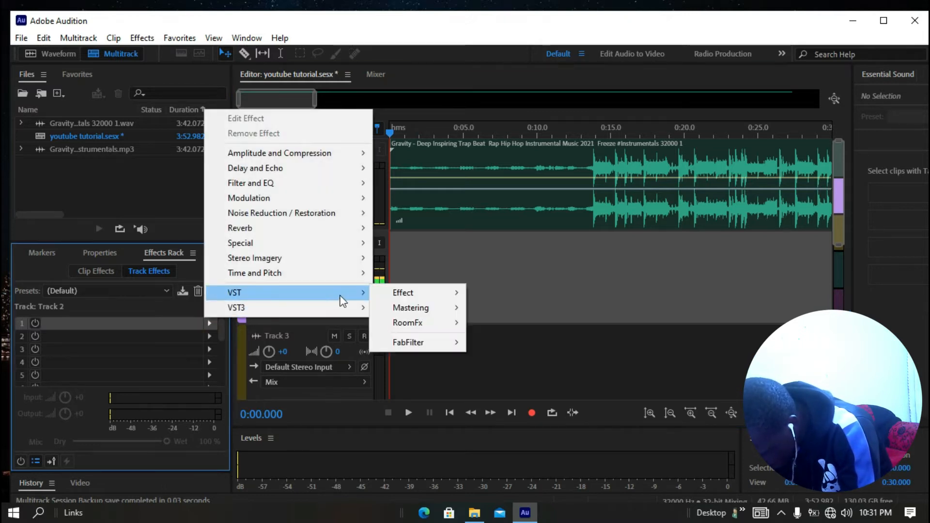
{"action": "mouse_move", "coordinate": [433, 296]}
{"action": "mouse_move", "coordinate": [519, 293]}
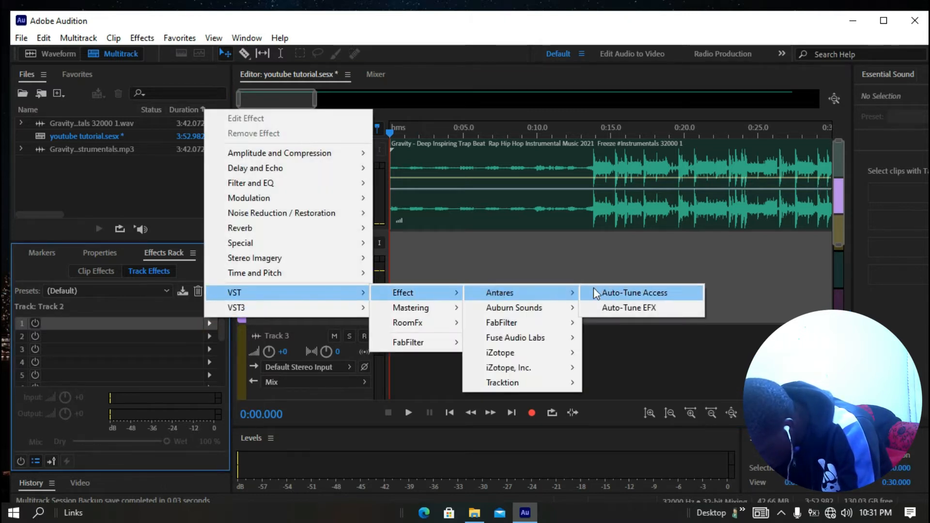
{"action": "left_click", "coordinate": [632, 294]}
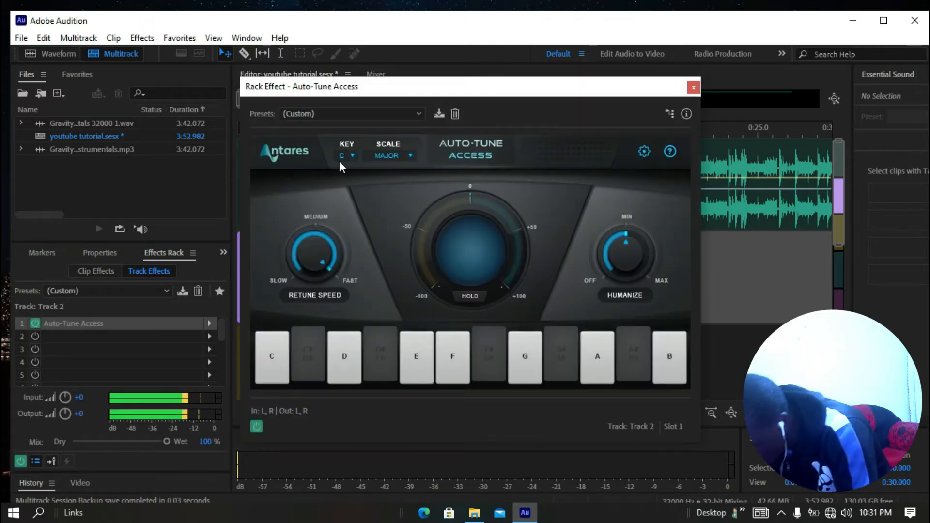
Step: Set Auto-Tune Access to key F# and scale Minor, and close the effect window
{"action": "left_click", "coordinate": [352, 155]}
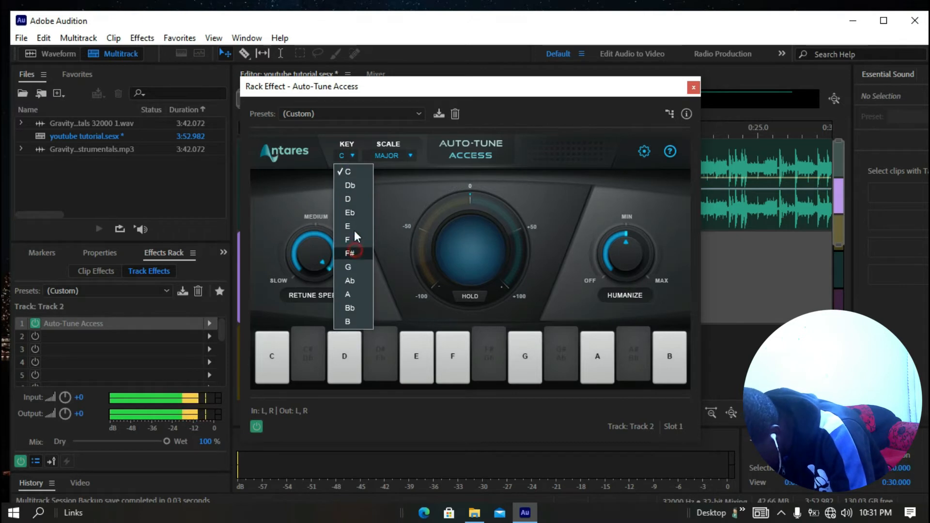
{"action": "left_click", "coordinate": [353, 255]}
{"action": "left_click", "coordinate": [399, 152]}
{"action": "left_click", "coordinate": [400, 182]}
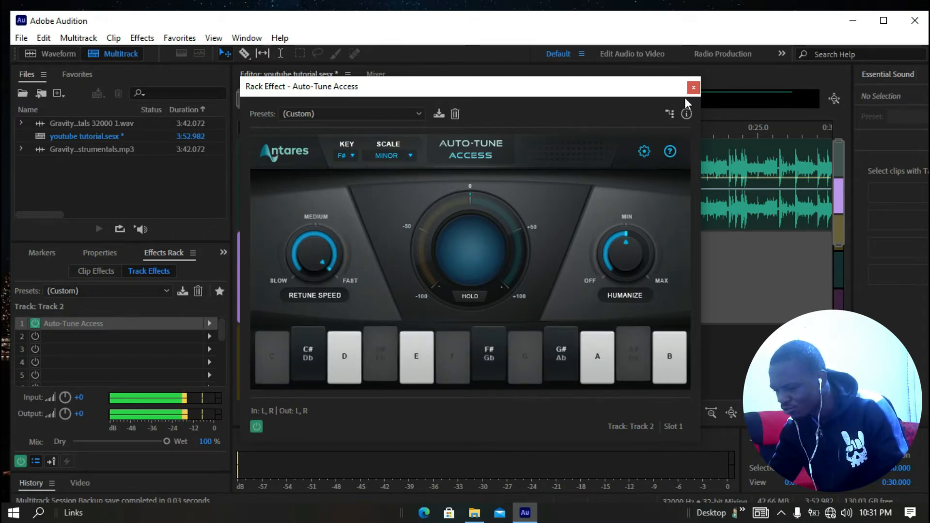
{"action": "left_click_drag", "start_coordinate": [543, 86], "coordinate": [520, 113]}
{"action": "mouse_move", "coordinate": [462, 107]}
{"action": "left_mouse_down"}
{"action": "mouse_move", "coordinate": [507, 72]}
{"action": "mouse_move", "coordinate": [459, 97]}
{"action": "mouse_move", "coordinate": [482, 97]}
{"action": "mouse_move", "coordinate": [332, 80]}
{"action": "mouse_move", "coordinate": [319, 88]}
{"action": "mouse_move", "coordinate": [449, 94]}
{"action": "left_mouse_up"}
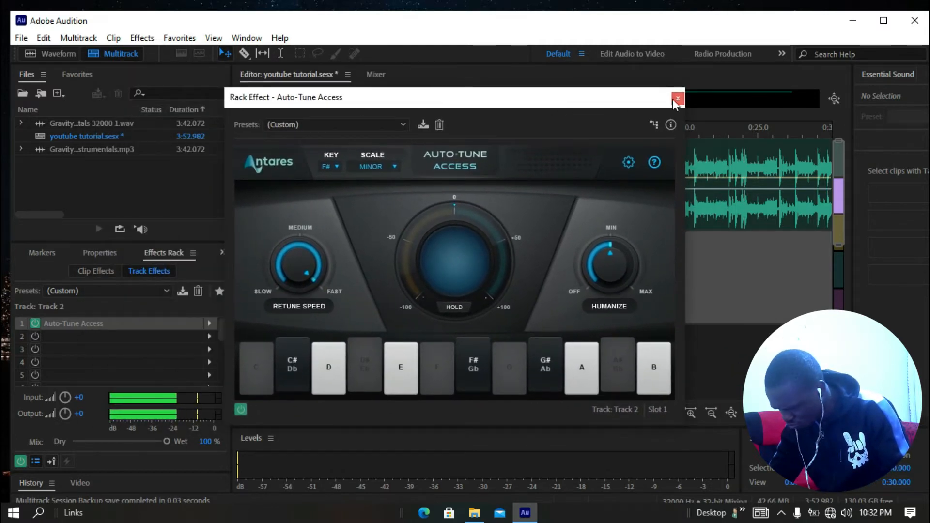
{"action": "left_click", "coordinate": [678, 99]}
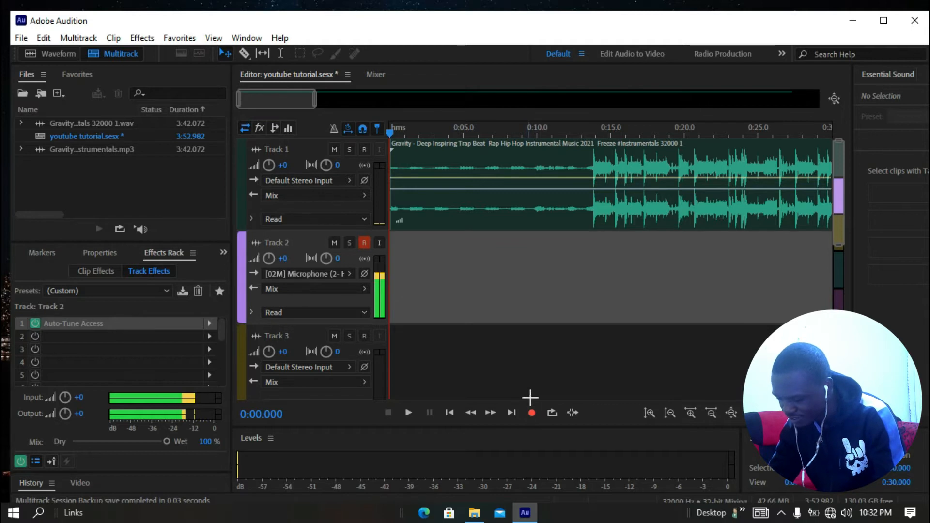
Step: Record a vocal take of about 43 seconds on Track 2 from the session start and stop the recording
{"action": "left_click", "coordinate": [532, 412]}
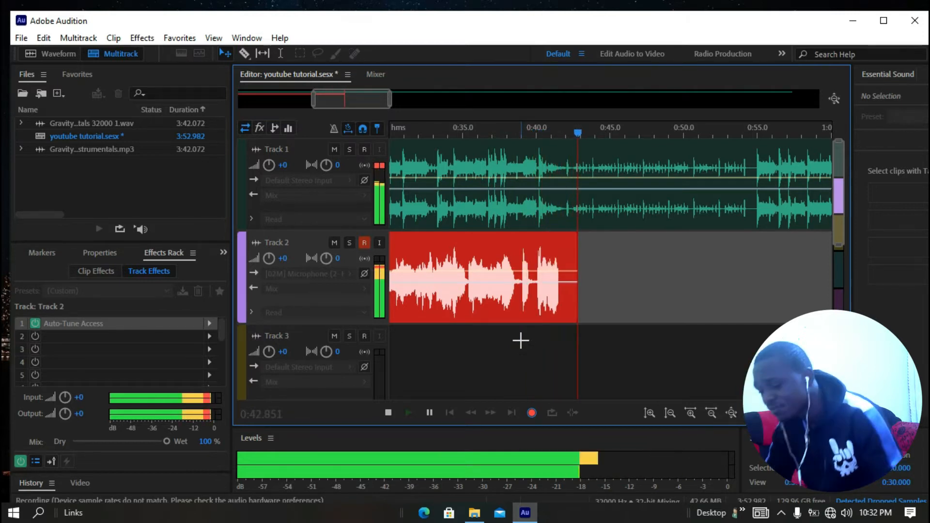
{"action": "key", "text": "space"}
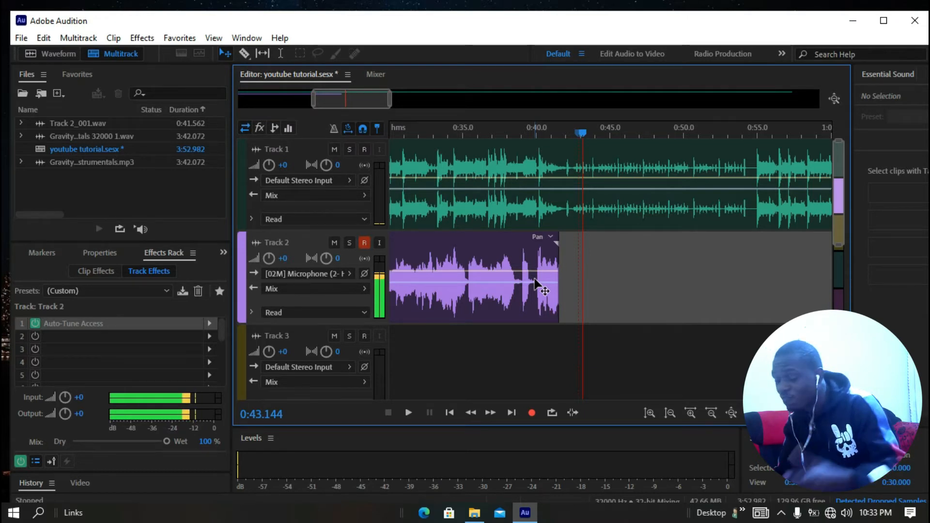
{"action": "key", "text": "space"}
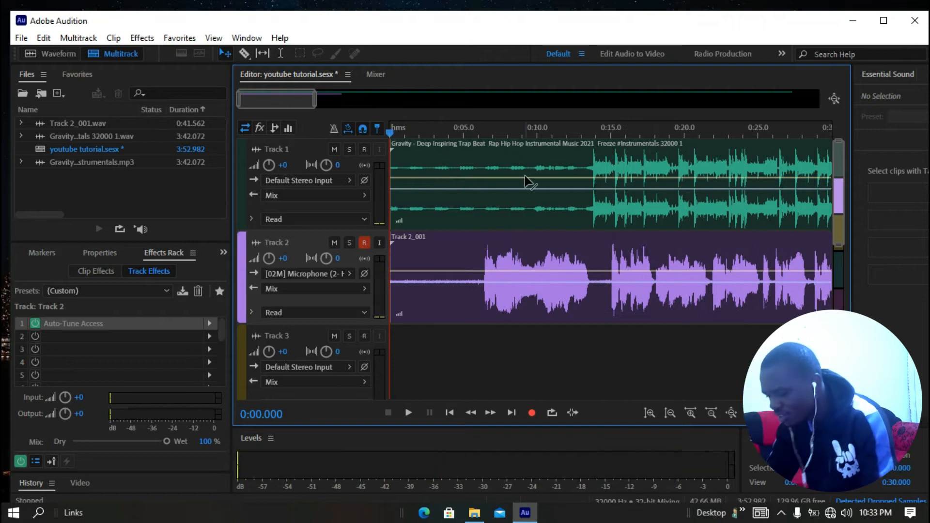
Step: Play the session from the start with Auto-Tune Access bypassed on Track 2 to hear the raw vocal
{"action": "key", "text": "space"}
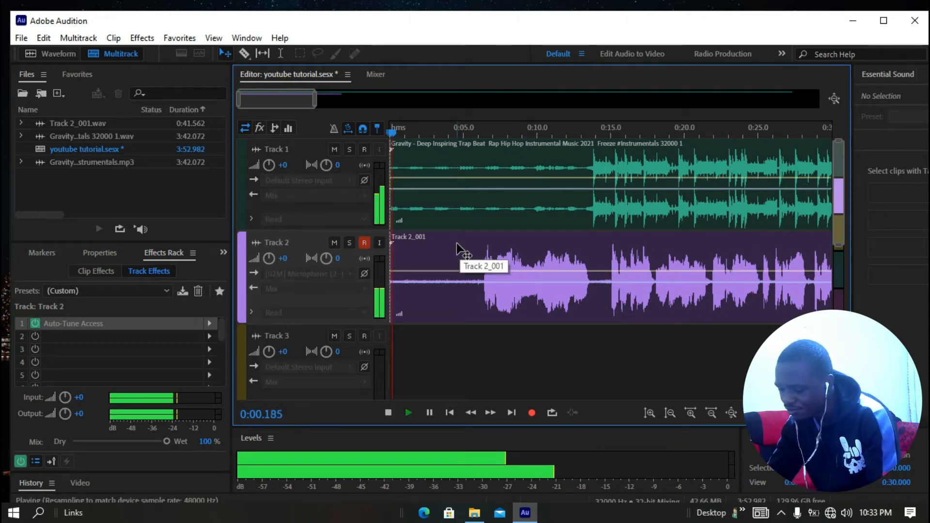
{"action": "left_click", "coordinate": [34, 323]}
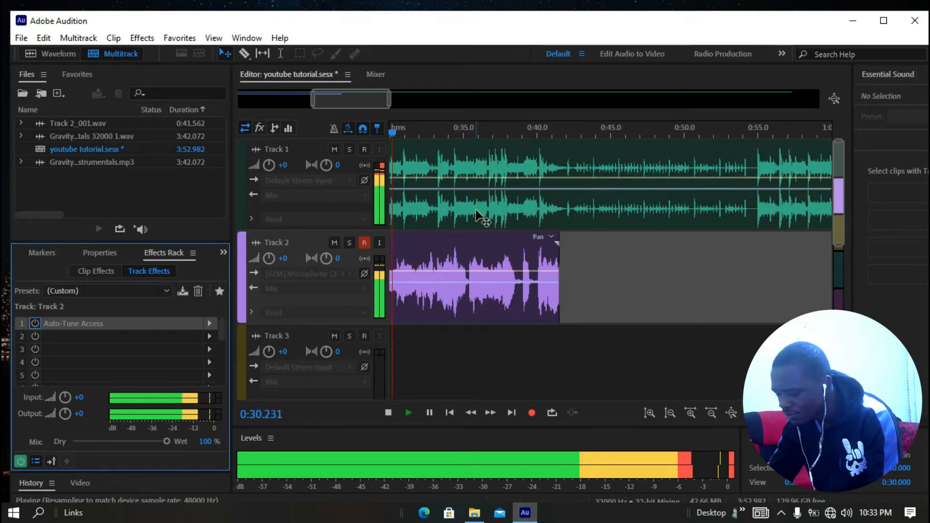
{"action": "key", "text": "space"}
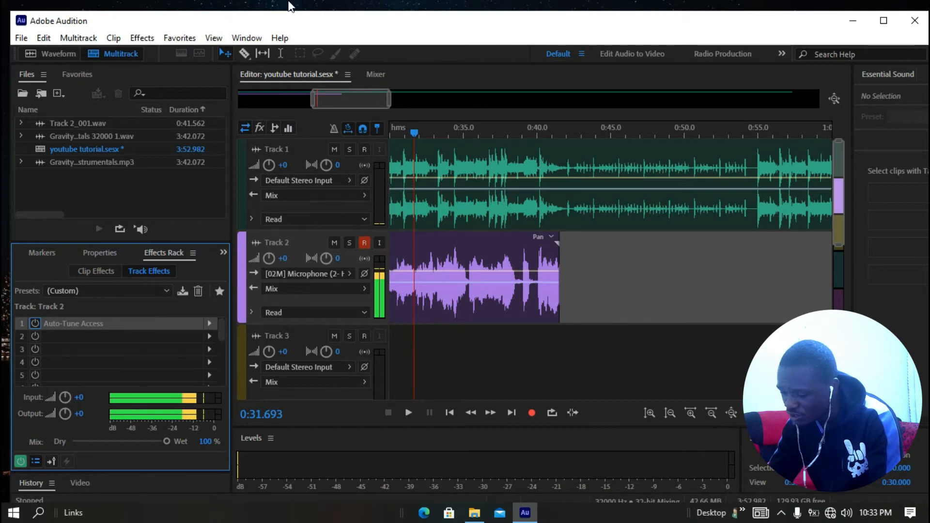
Step: Re-enable Auto-Tune Access on Track 2 and play the vocal take through from about 2.5 seconds
{"action": "left_click_drag", "start_coordinate": [365, 99], "coordinate": [204, 108]}
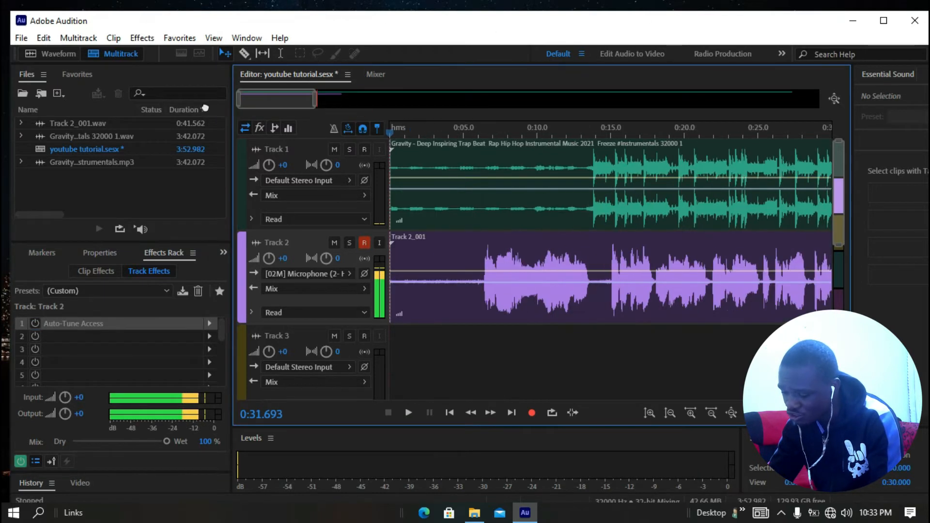
{"action": "left_click", "coordinate": [429, 132]}
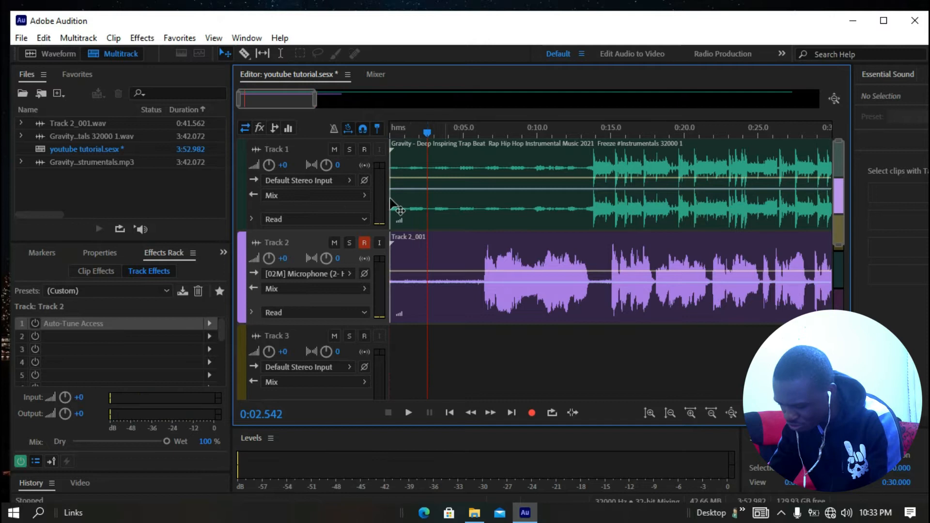
{"action": "left_click", "coordinate": [33, 322]}
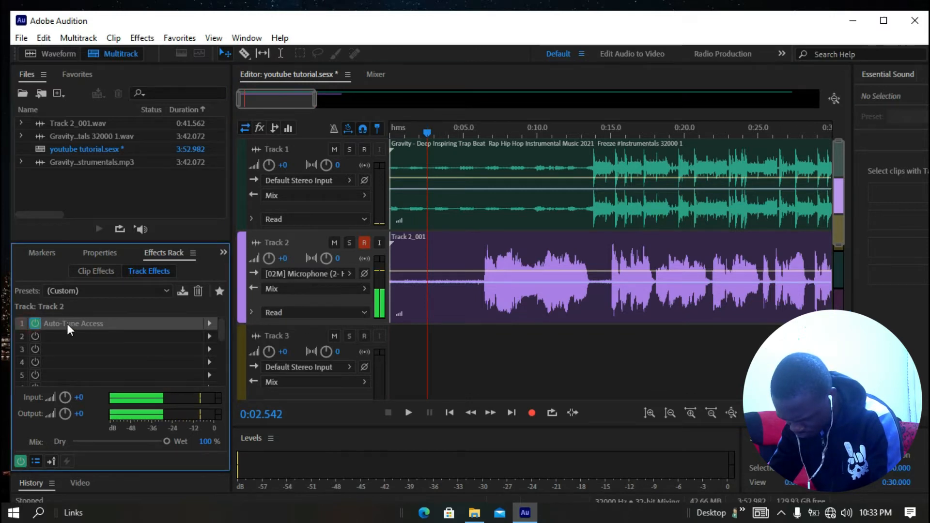
{"action": "key", "text": "space"}
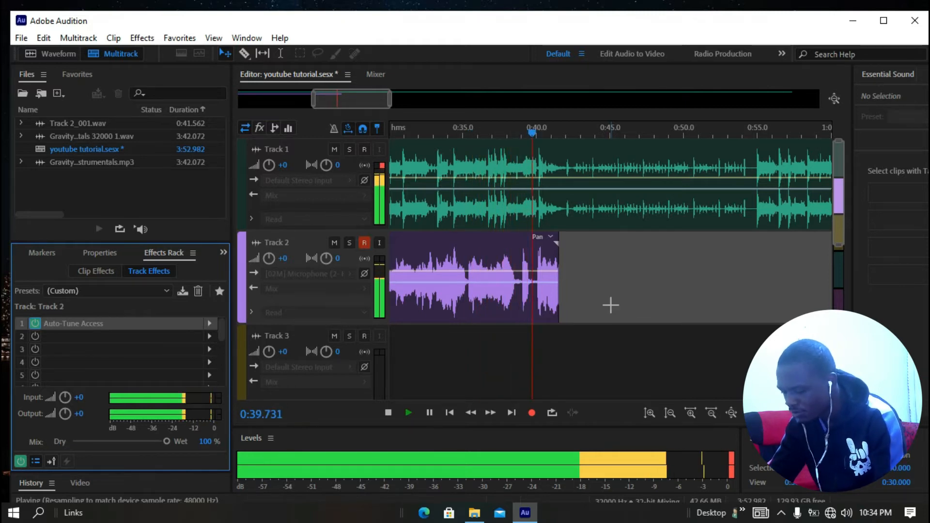
{"action": "key", "text": "space"}
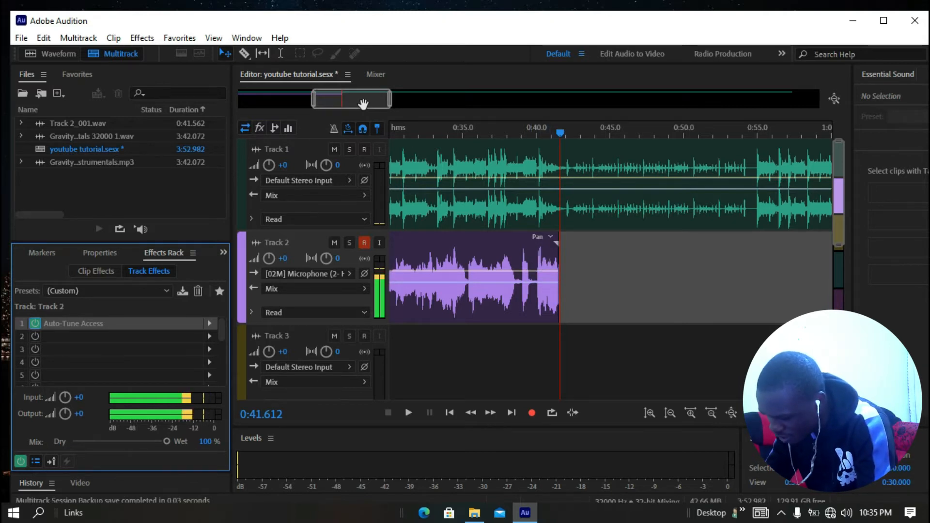
Step: Open the Track 2_001 clip in the waveform editor and capture a noise print from its first 6 seconds or so of background noise
{"action": "left_click_drag", "start_coordinate": [363, 100], "coordinate": [256, 107]}
{"action": "left_click", "coordinate": [421, 128]}
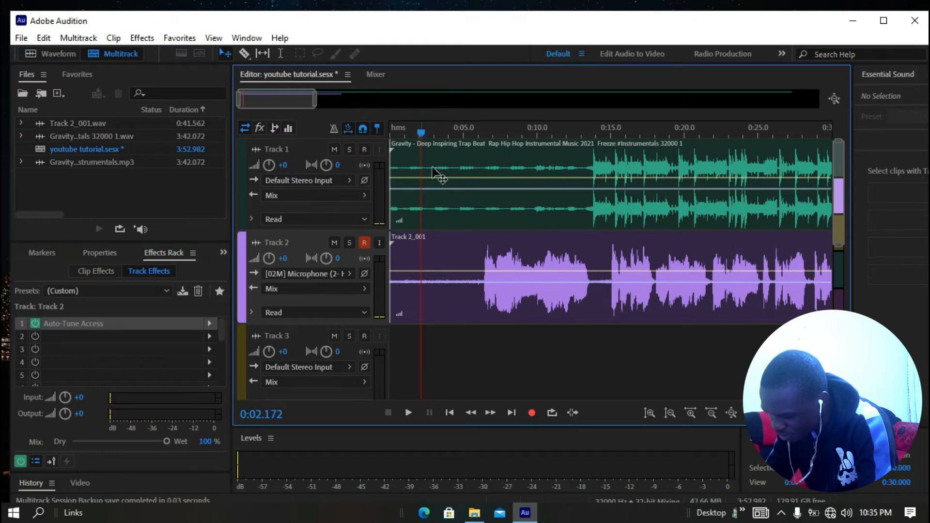
{"action": "double_click", "coordinate": [448, 252]}
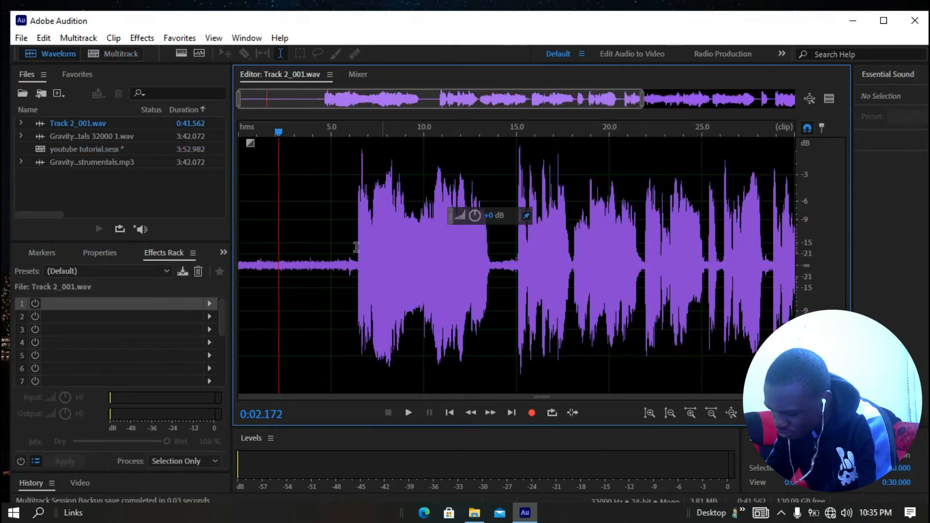
{"action": "left_click_drag", "start_coordinate": [349, 267], "coordinate": [158, 205]}
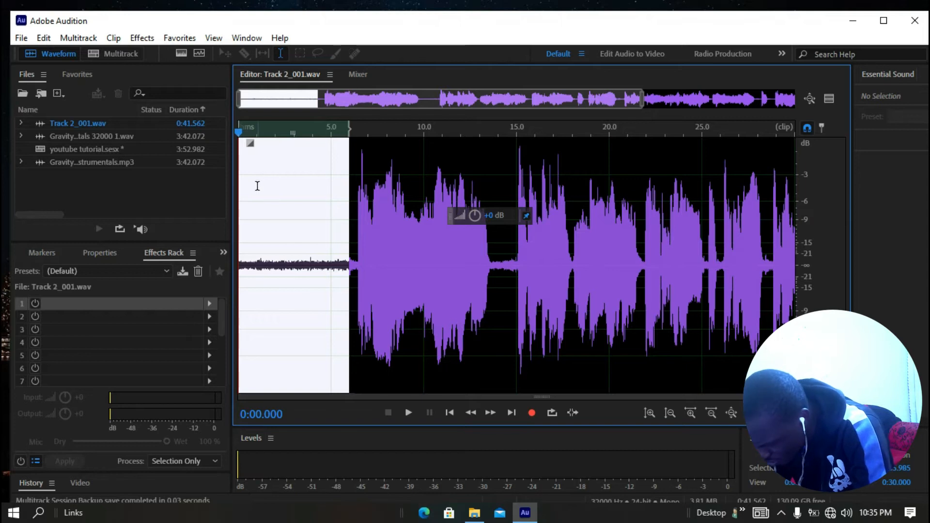
{"action": "left_click", "coordinate": [140, 38]}
{"action": "mouse_move", "coordinate": [301, 277]}
{"action": "left_click", "coordinate": [376, 278]}
Step: Apply Noise Reduction (process) to the selected background-noise section before the vocals
{"action": "left_click", "coordinate": [142, 38]}
{"action": "mouse_move", "coordinate": [275, 278]}
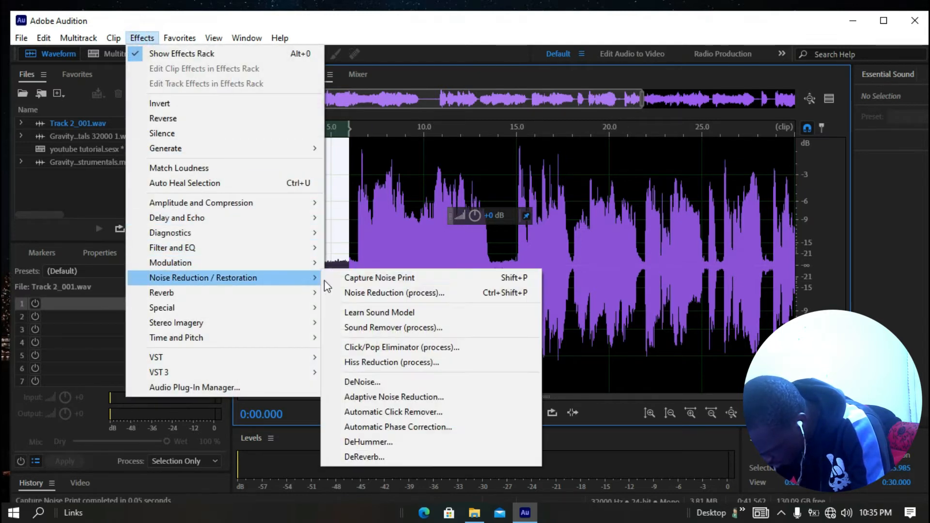
{"action": "left_click", "coordinate": [387, 293]}
{"action": "left_click", "coordinate": [596, 478]}
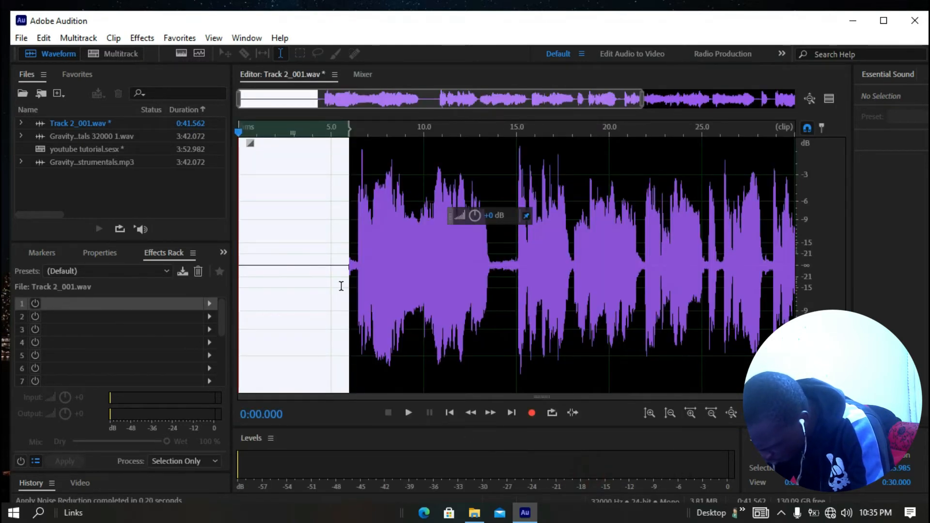
Step: Select the entire Track 2_001 recording and apply Noise Reduction at 71% with a reduction of 16 dB
{"action": "triple_click", "coordinate": [302, 244]}
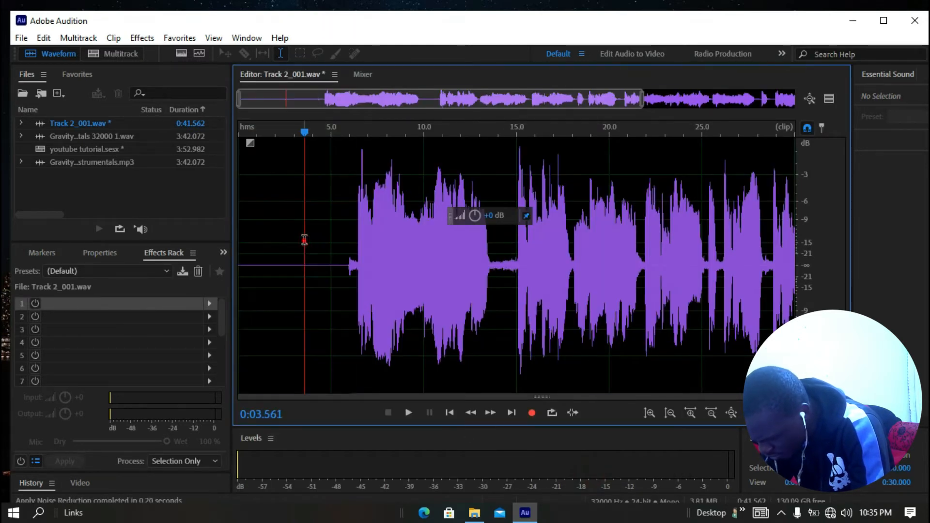
{"action": "left_click", "coordinate": [141, 38]}
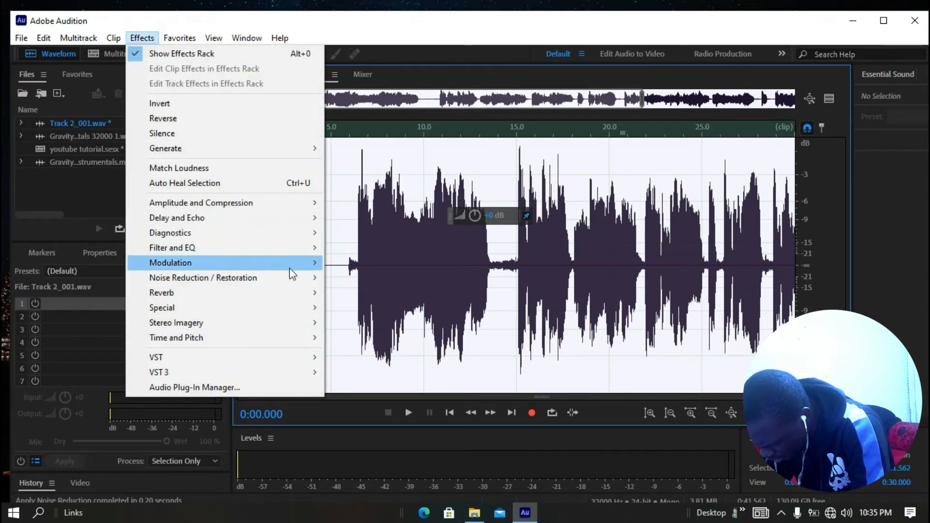
{"action": "mouse_move", "coordinate": [301, 277]}
{"action": "left_click", "coordinate": [391, 299]}
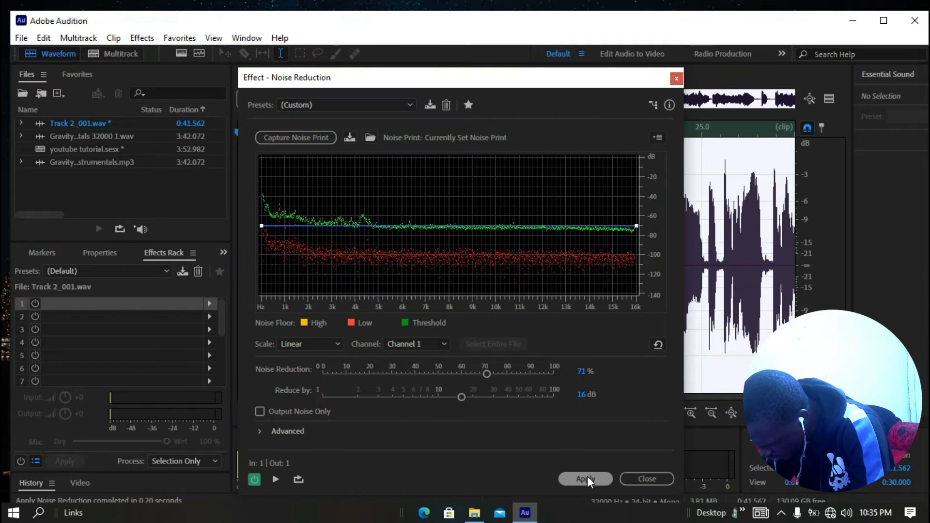
{"action": "left_click", "coordinate": [586, 478]}
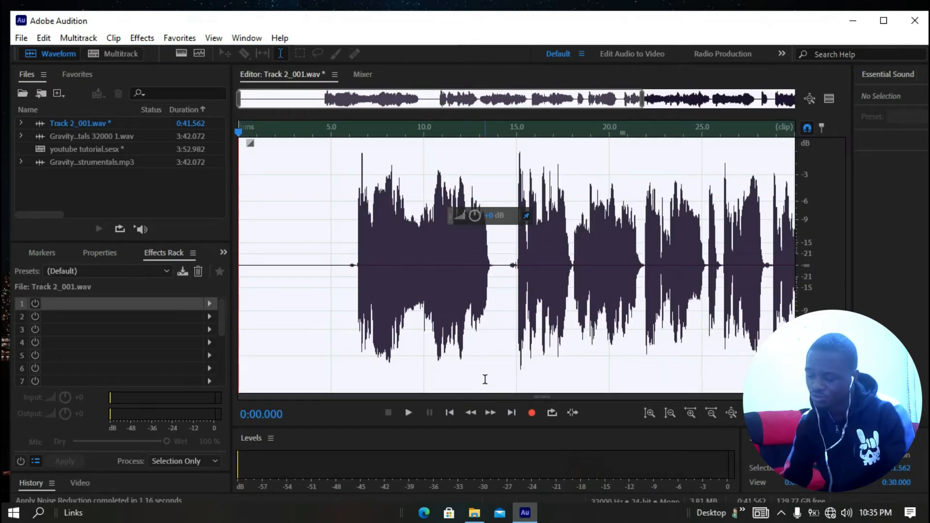
Step: Play the noise-reduced recording from about 5 seconds to check the cleaned vocal
{"action": "right_click", "coordinate": [314, 210]}
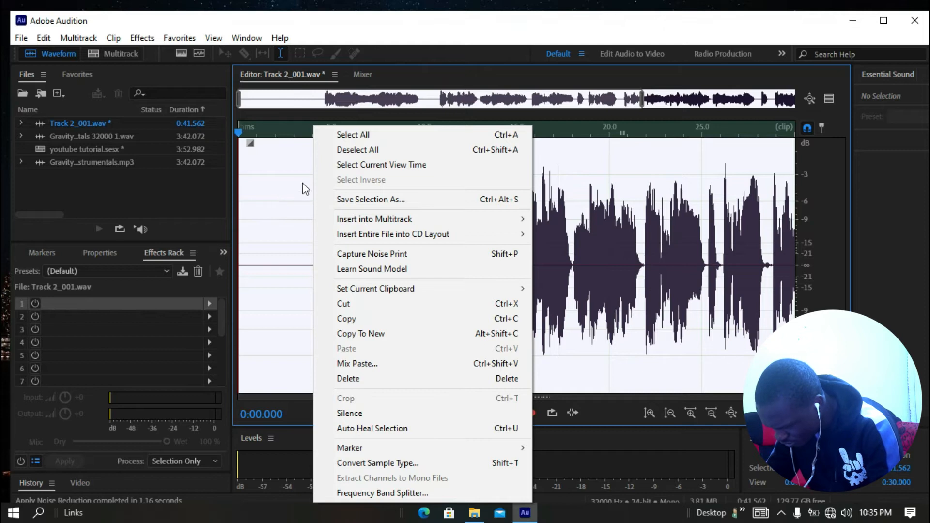
{"action": "triple_click", "coordinate": [277, 185]}
{"action": "key", "text": "space"}
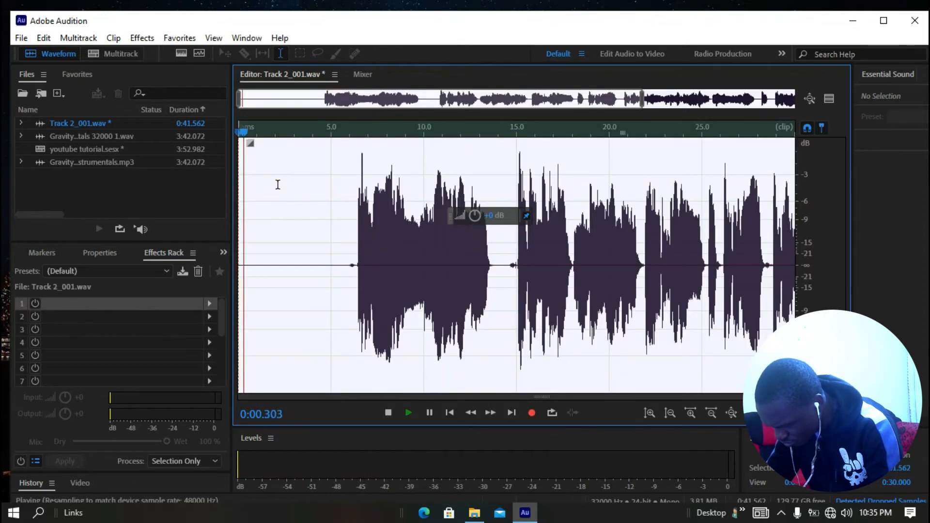
{"action": "left_click", "coordinate": [339, 136]}
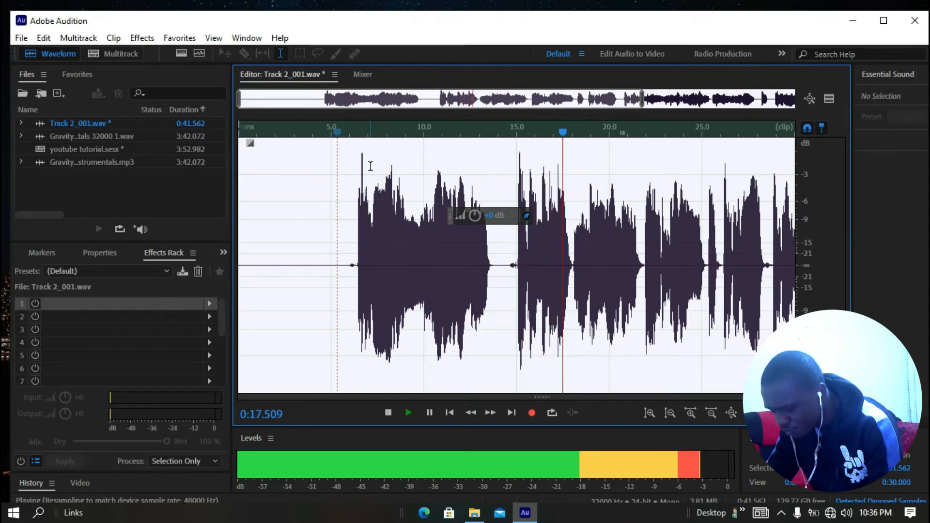
{"action": "key", "text": "space"}
Step: Insert the cleaned recording into the youtube tutorial multitrack session
{"action": "right_click", "coordinate": [319, 198]}
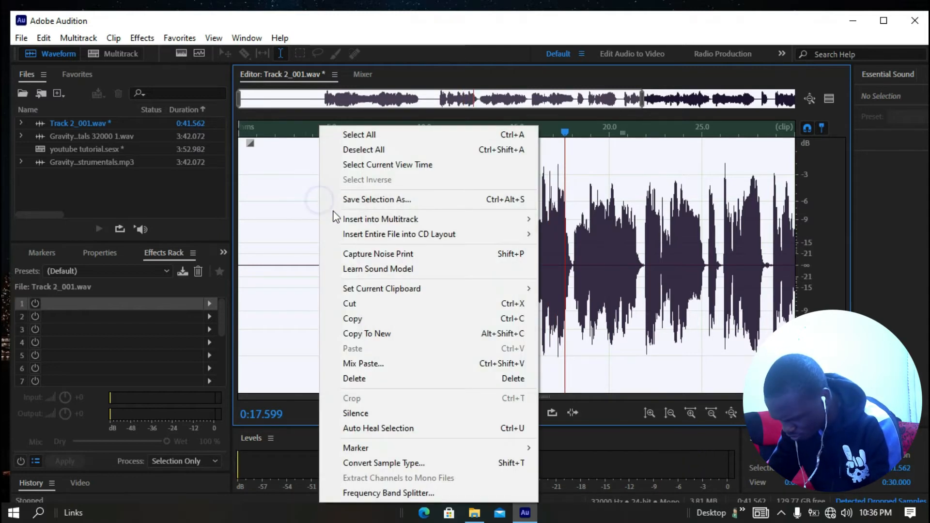
{"action": "mouse_move", "coordinate": [524, 218]}
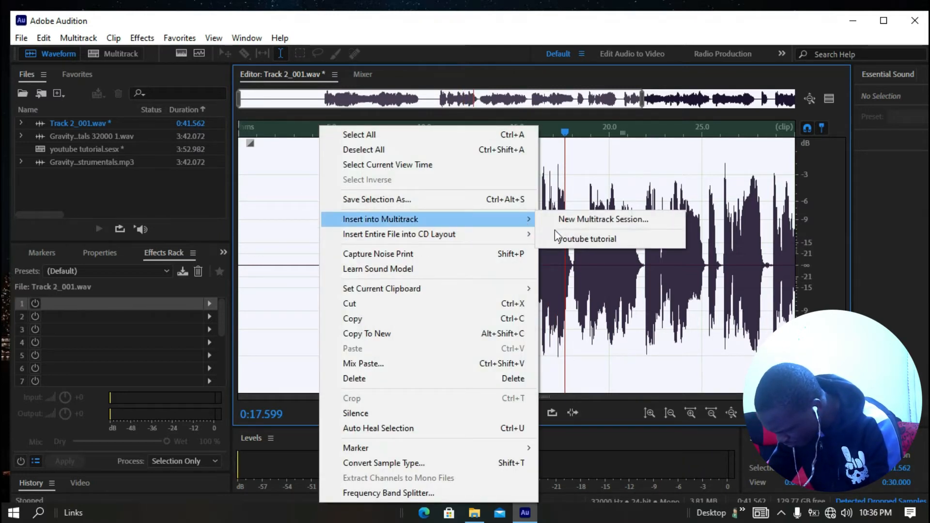
{"action": "left_click", "coordinate": [581, 236]}
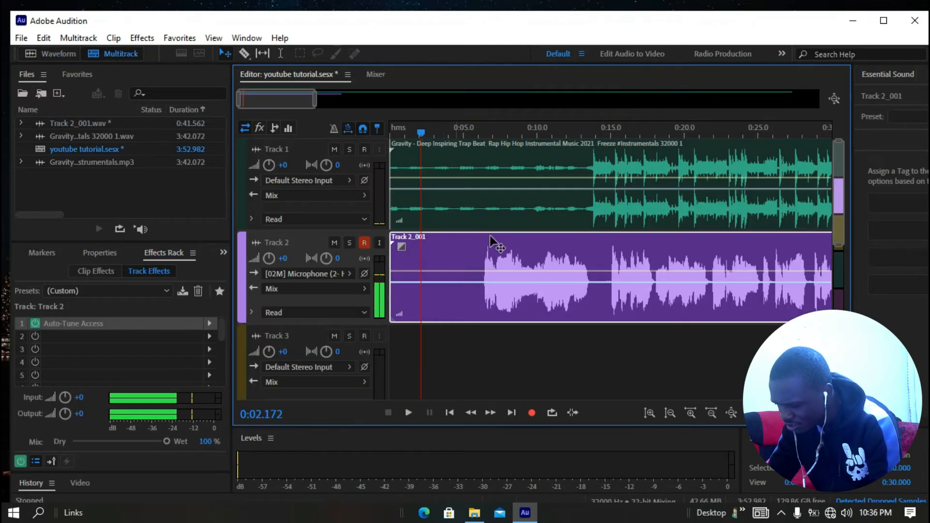
Step: Play the session with the cleaned vocal and disarm Track 2 for recording
{"action": "key", "text": "space"}
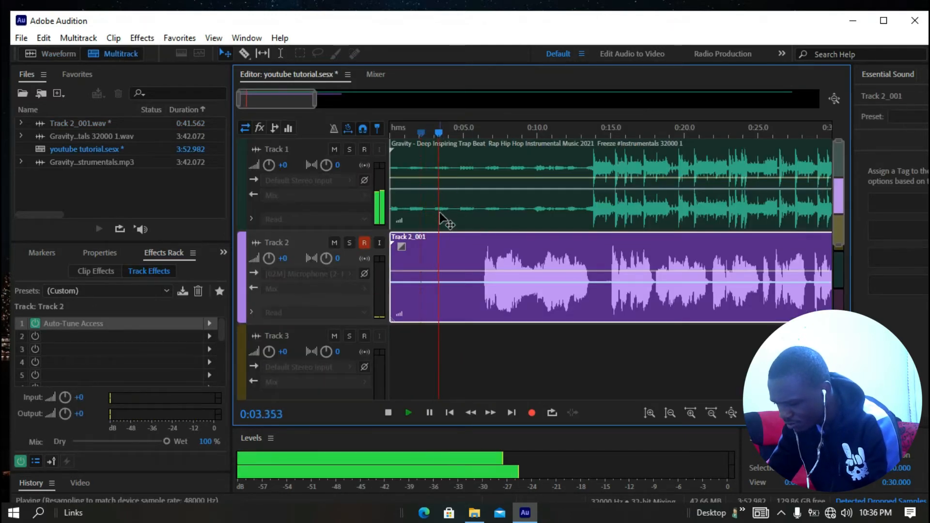
{"action": "left_click", "coordinate": [365, 242]}
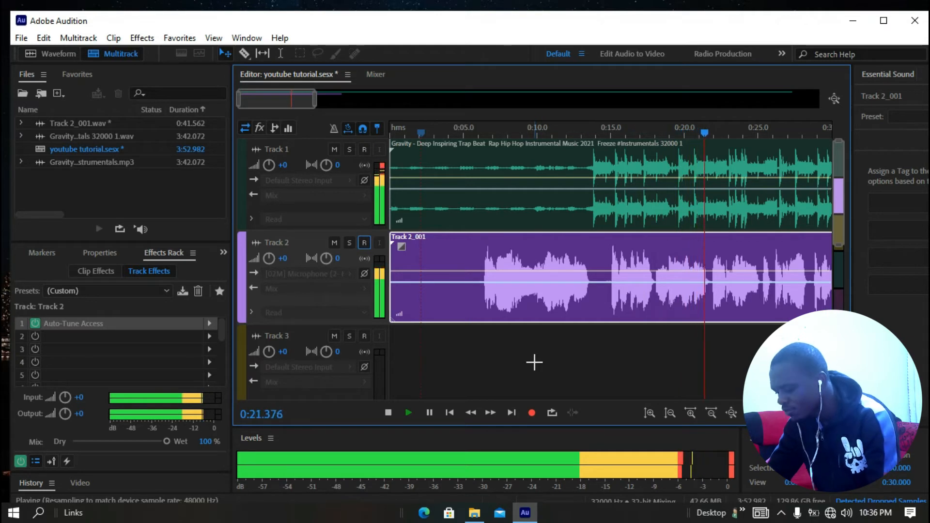
{"action": "key", "text": "space"}
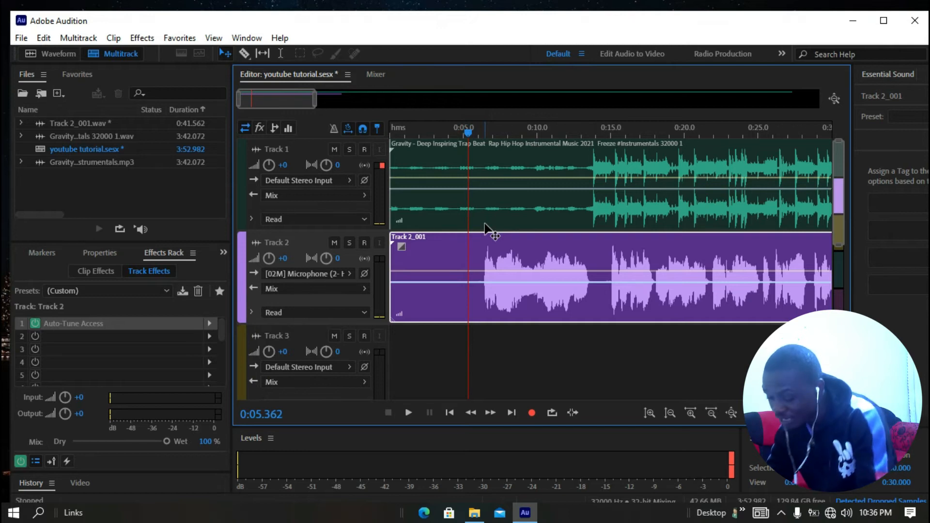
{"action": "left_click", "coordinate": [211, 336]}
{"action": "mouse_move", "coordinate": [278, 315]}
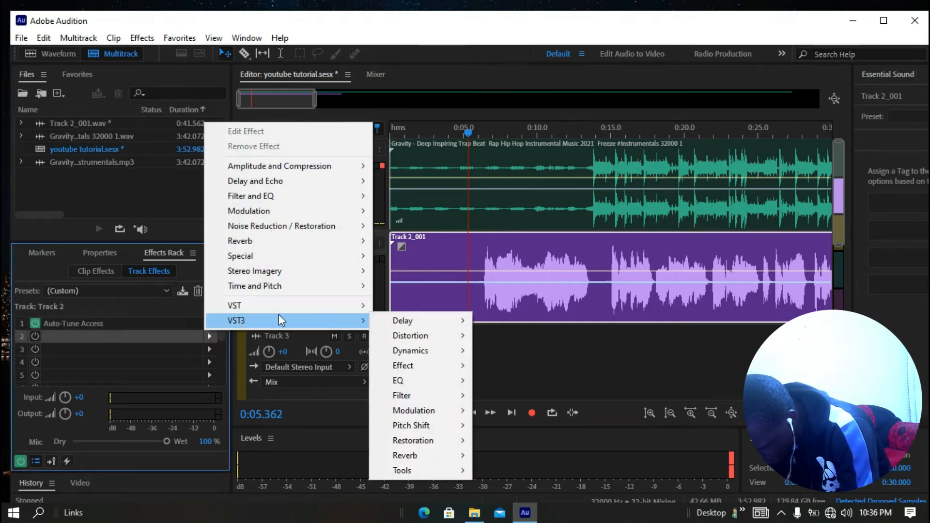
{"action": "mouse_move", "coordinate": [432, 321]}
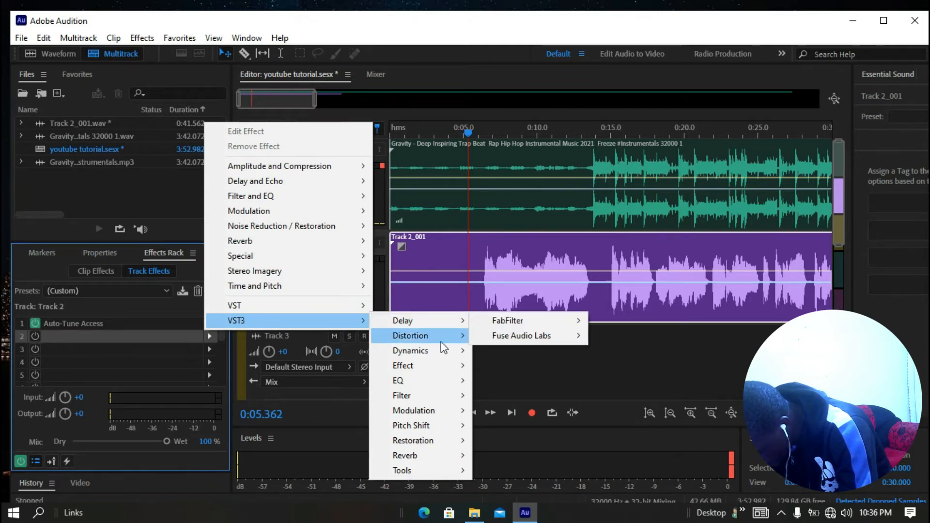
{"action": "mouse_move", "coordinate": [443, 371]}
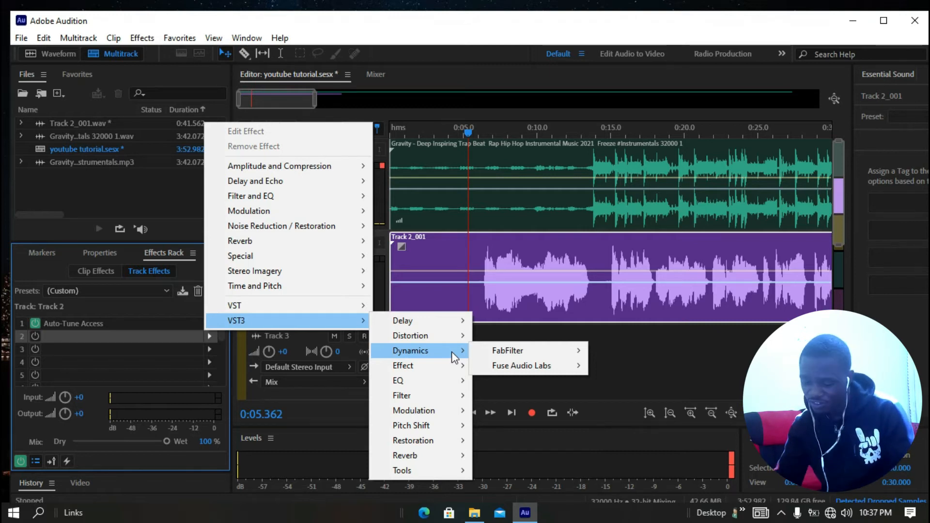
{"action": "left_click", "coordinate": [479, 262]}
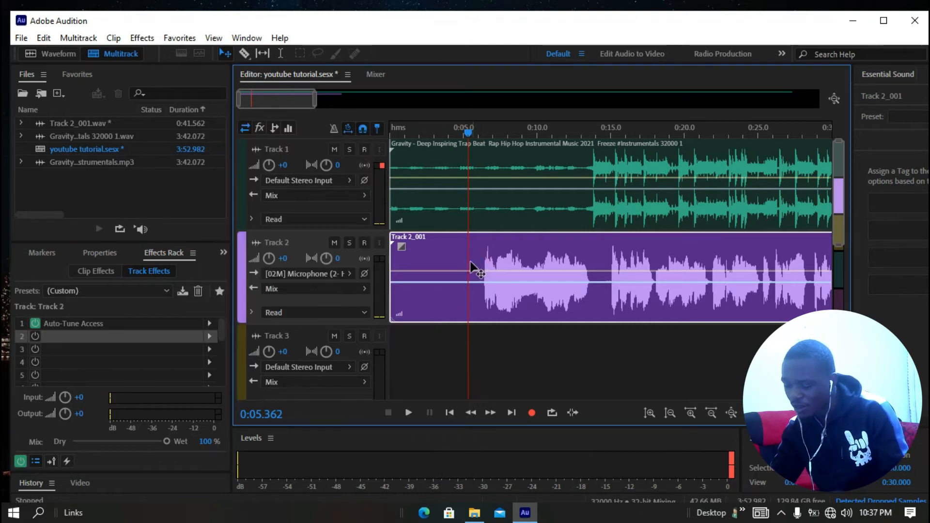
Step: Open the Track 2_001 recording for waveform editing and apply Dynamics with the compressor at -20 dB and the limiter at -9.2 dB
{"action": "double_click", "coordinate": [439, 266]}
{"action": "triple_click", "coordinate": [312, 257]}
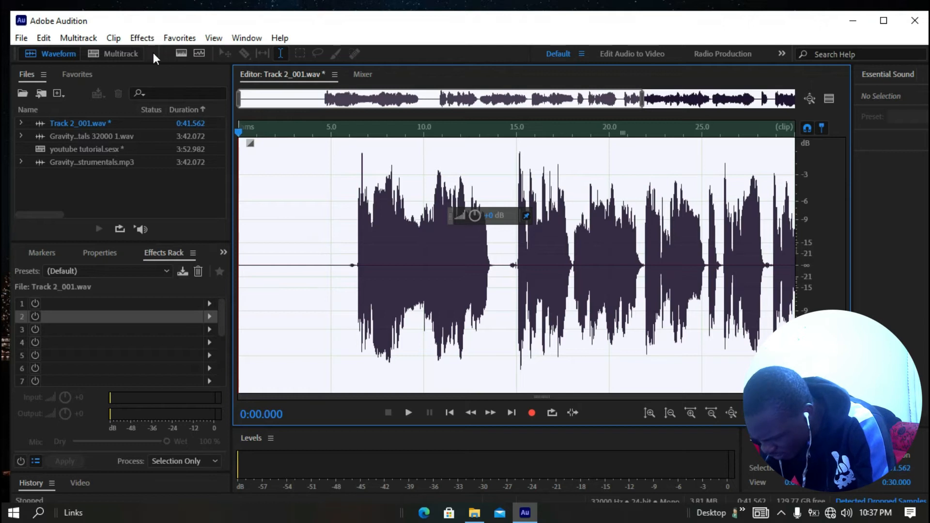
{"action": "left_click", "coordinate": [142, 38]}
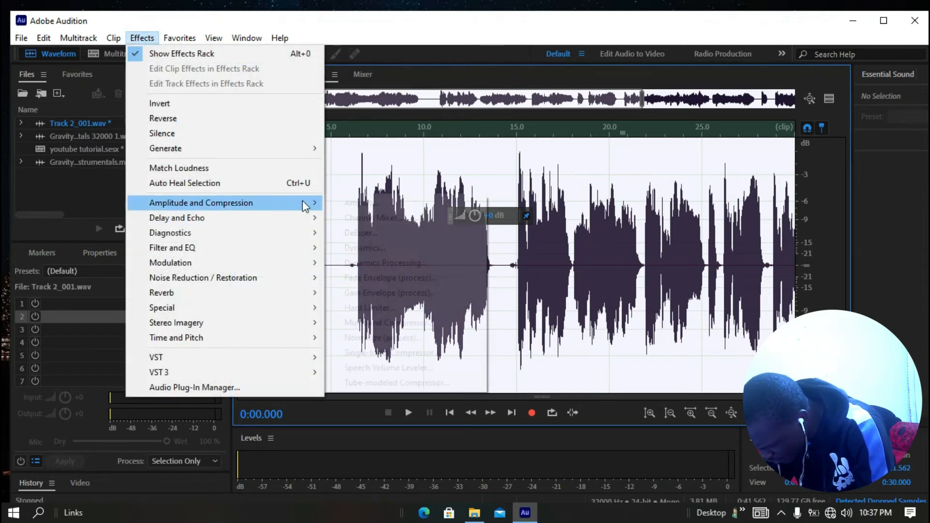
{"action": "mouse_move", "coordinate": [302, 201]}
{"action": "left_click", "coordinate": [378, 249]}
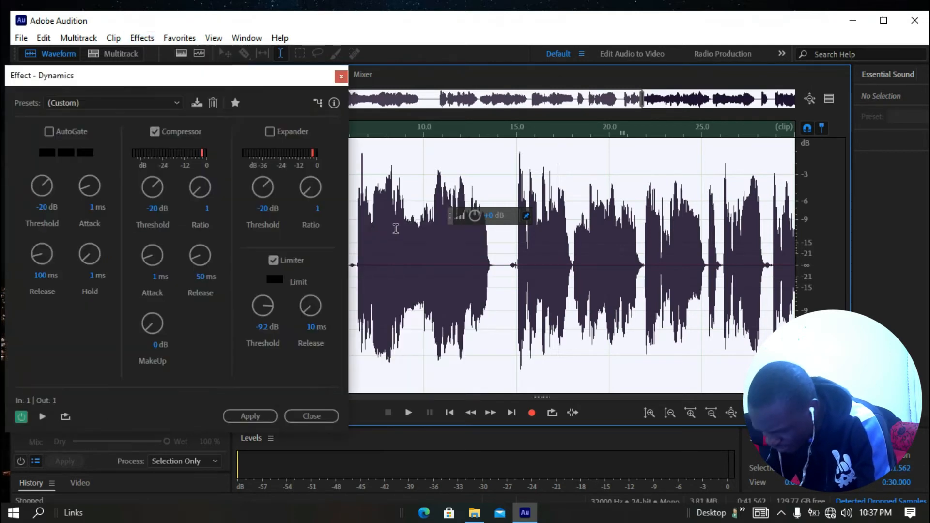
{"action": "left_click_drag", "start_coordinate": [198, 75], "coordinate": [326, 66]}
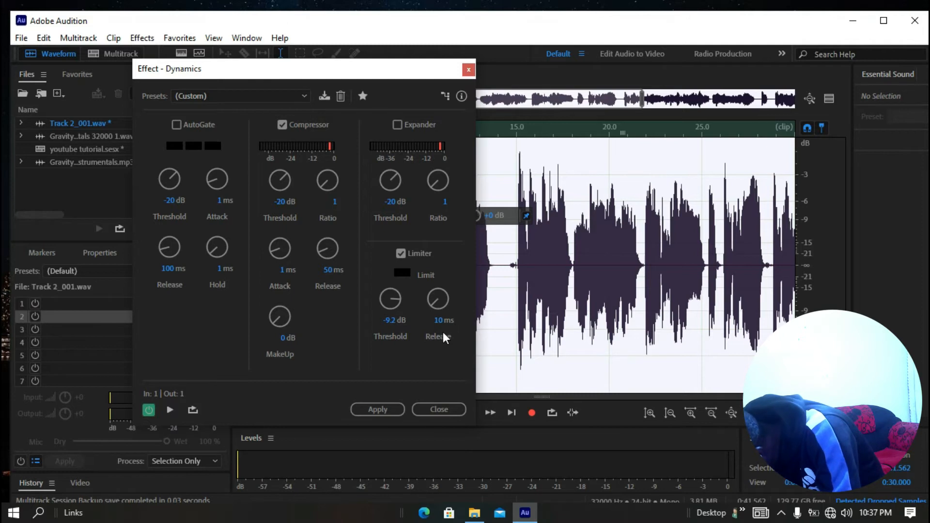
{"action": "left_click", "coordinate": [373, 410]}
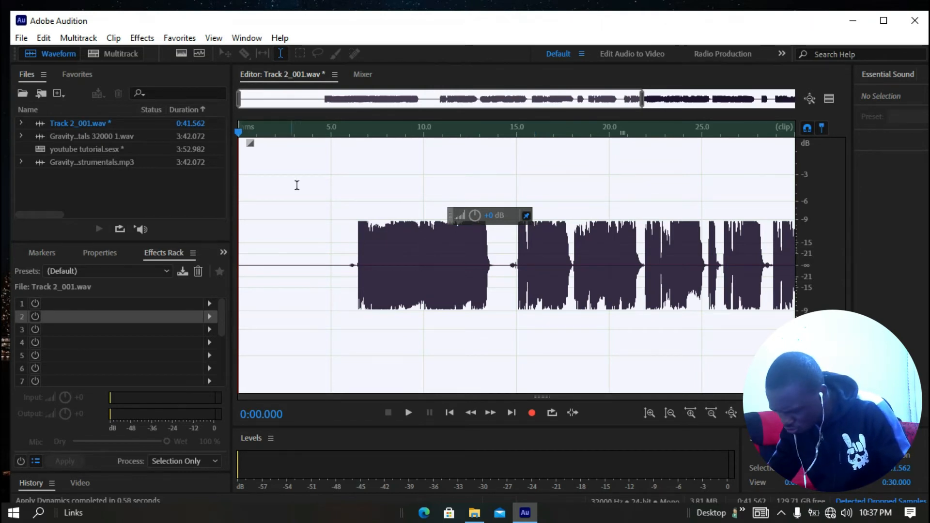
Step: Insert the limited recording into the youtube tutorial multitrack session and play it from about 5 seconds
{"action": "right_click", "coordinate": [312, 184]}
{"action": "mouse_move", "coordinate": [495, 215]}
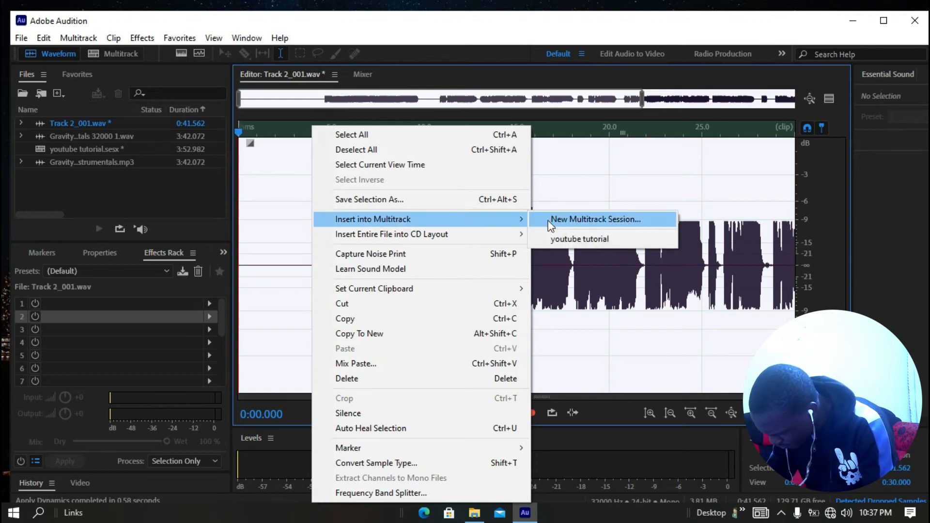
{"action": "left_click", "coordinate": [533, 237]}
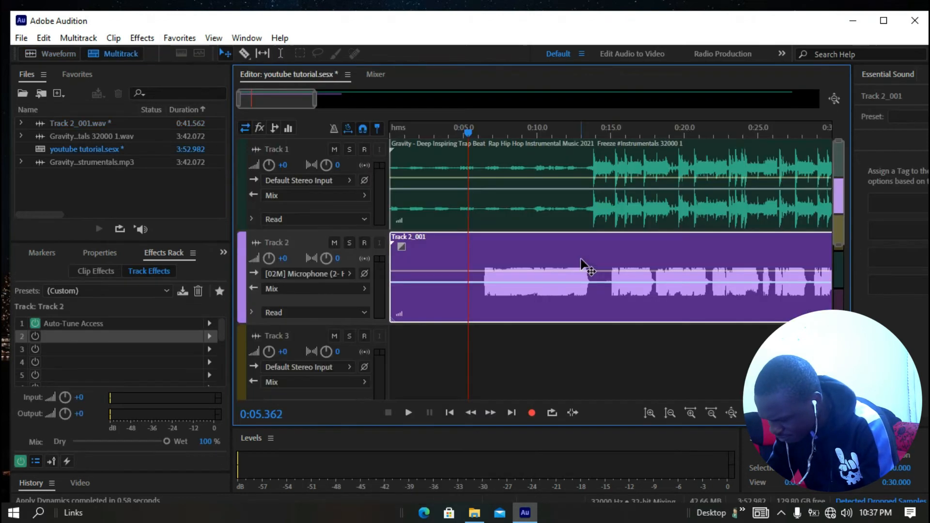
{"action": "key", "text": "space"}
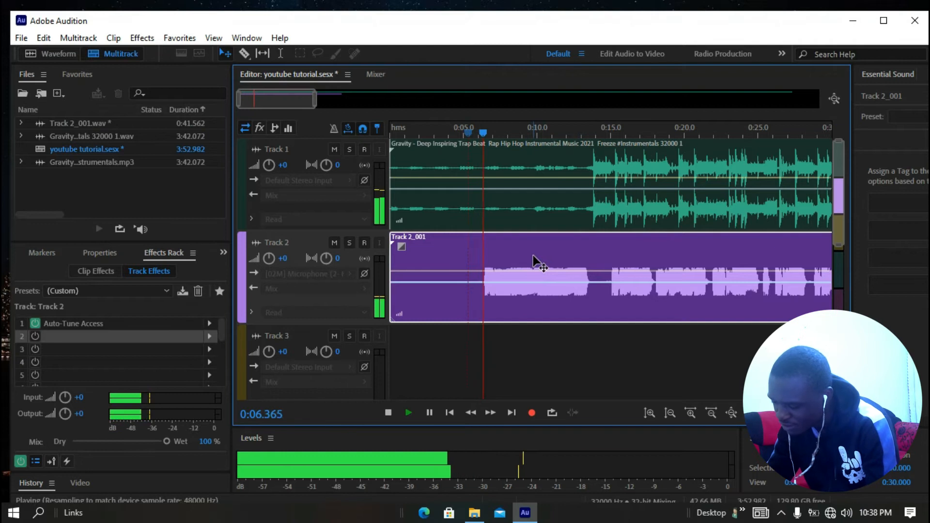
{"action": "key", "text": "space"}
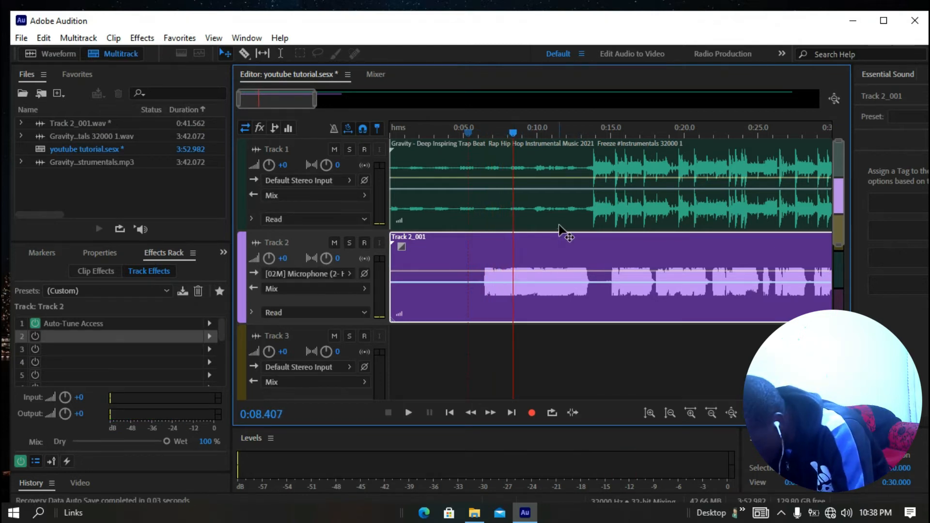
Step: Add the FabFilter Pro-C 2 VST compressor to slot 3 of Track 2's effects
{"action": "scroll", "coordinate": [559, 225], "scroll_direction": "down", "scroll_amount": 1}
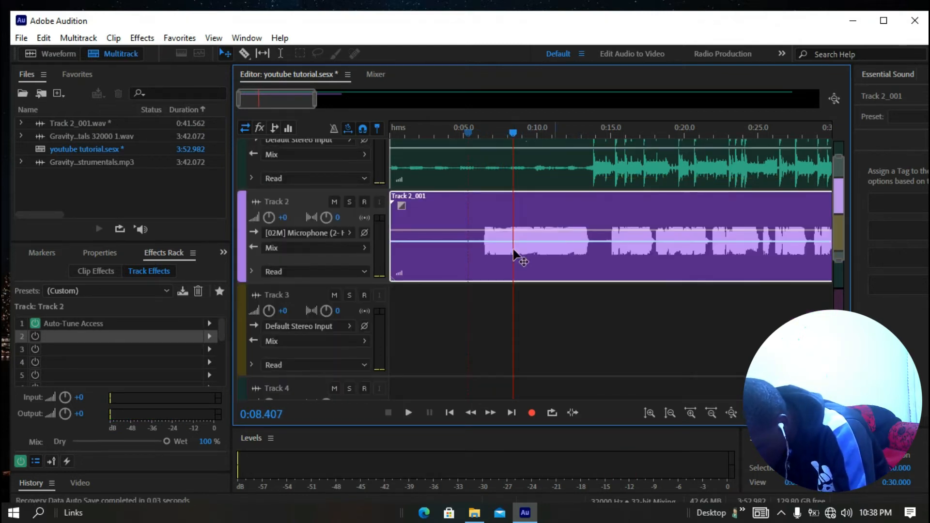
{"action": "left_click", "coordinate": [209, 349]}
{"action": "mouse_move", "coordinate": [356, 323]}
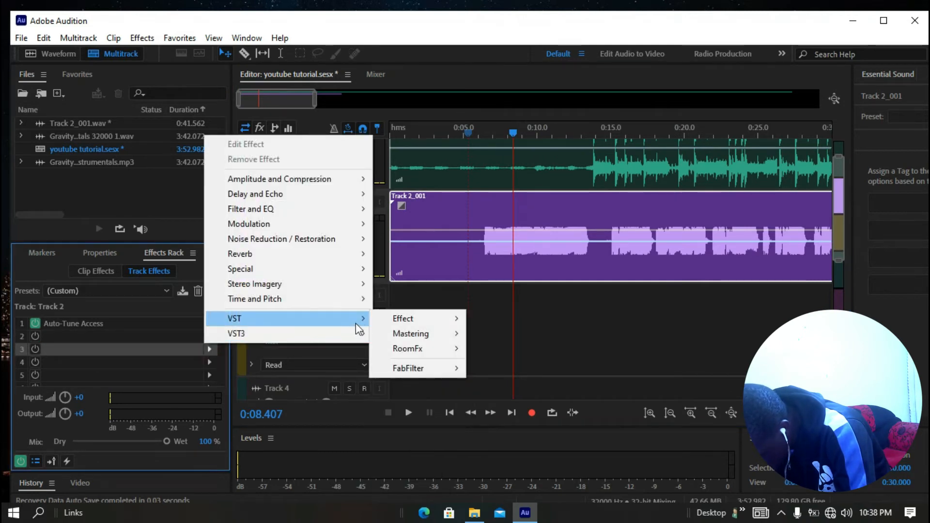
{"action": "mouse_move", "coordinate": [445, 328]}
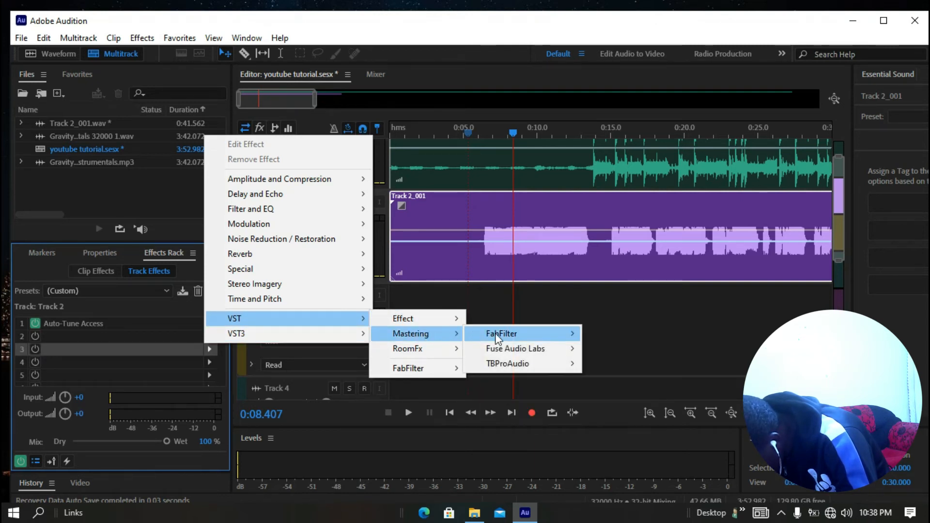
{"action": "mouse_move", "coordinate": [552, 334]}
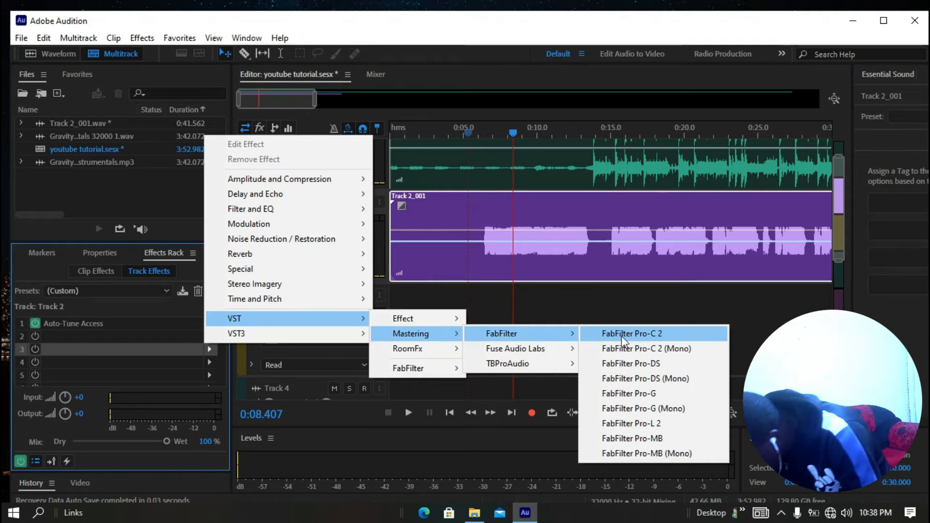
{"action": "left_click", "coordinate": [647, 335]}
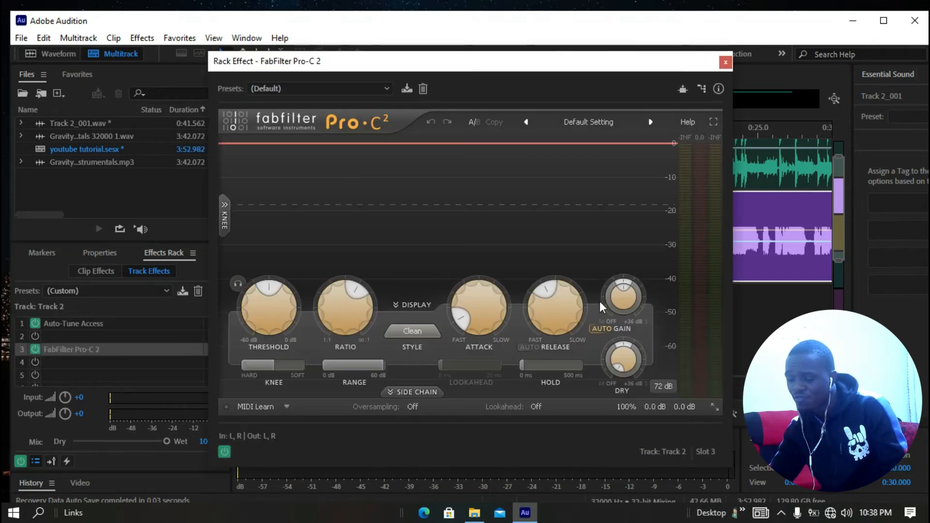
{"action": "left_click_drag", "start_coordinate": [444, 59], "coordinate": [319, 99]}
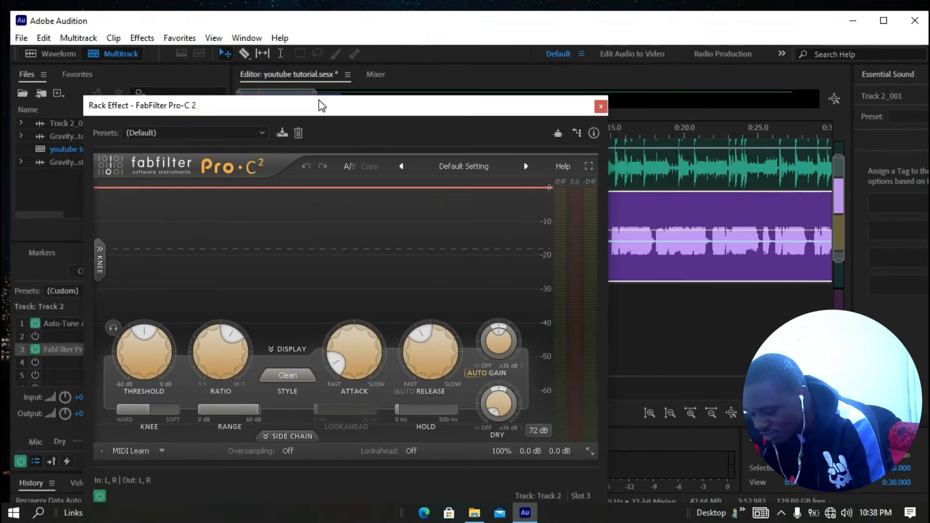
Step: Raise the Pro-C 2 compressor's output gain, release and attack while the session plays
{"action": "key", "text": "space"}
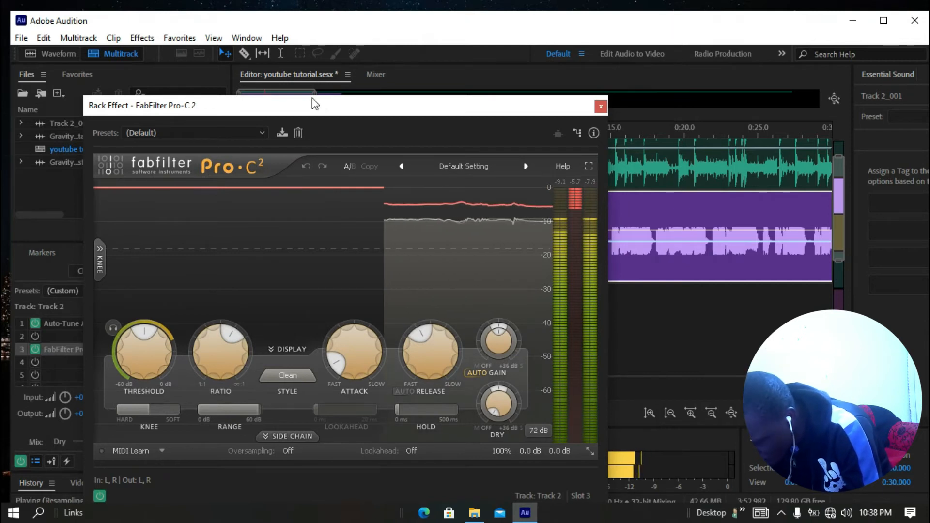
{"action": "left_click_drag", "start_coordinate": [297, 102], "coordinate": [346, 104]}
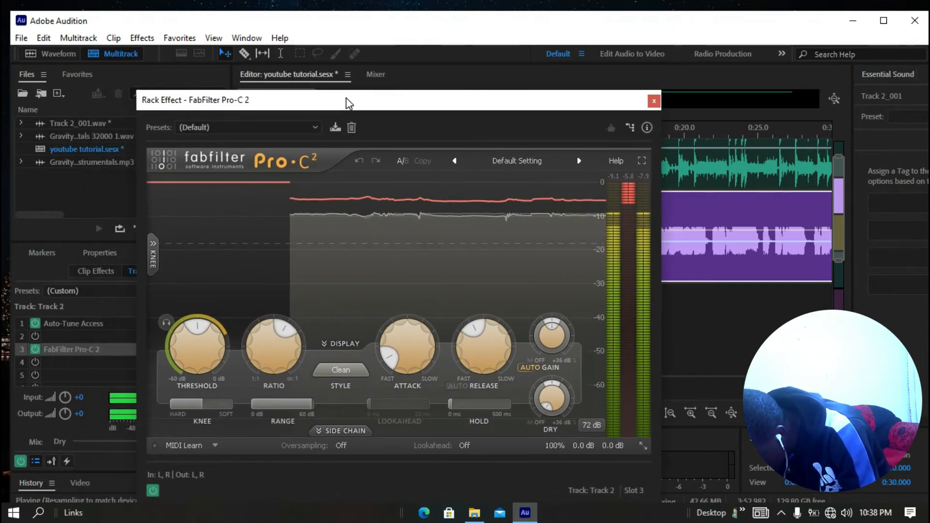
{"action": "left_click_drag", "start_coordinate": [552, 336], "coordinate": [550, 303]}
{"action": "left_click_drag", "start_coordinate": [479, 359], "coordinate": [478, 316]}
{"action": "left_click_drag", "start_coordinate": [400, 362], "coordinate": [403, 335]}
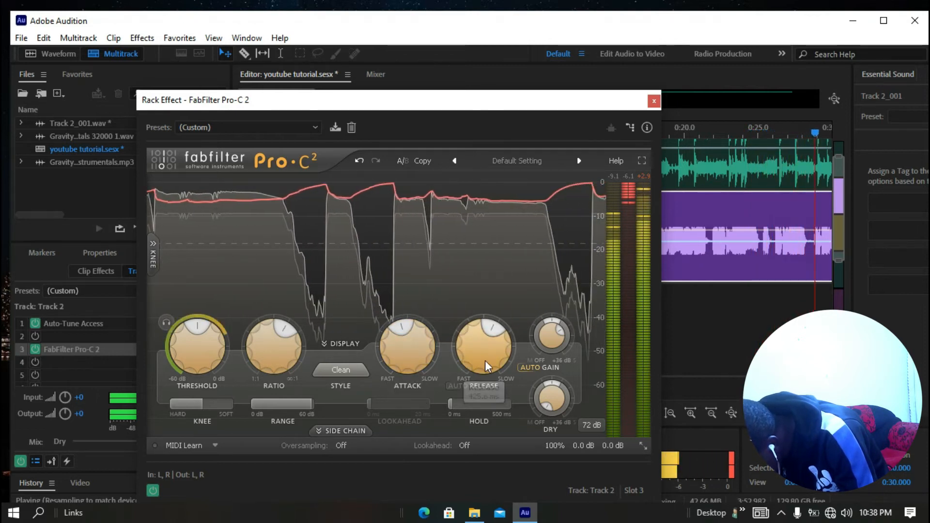
Step: Set the compressor's release to about 458 ms, increase its attack further and stop playback
{"action": "mouse_move", "coordinate": [488, 350]}
{"action": "left_click_drag", "start_coordinate": [487, 344], "coordinate": [486, 330]}
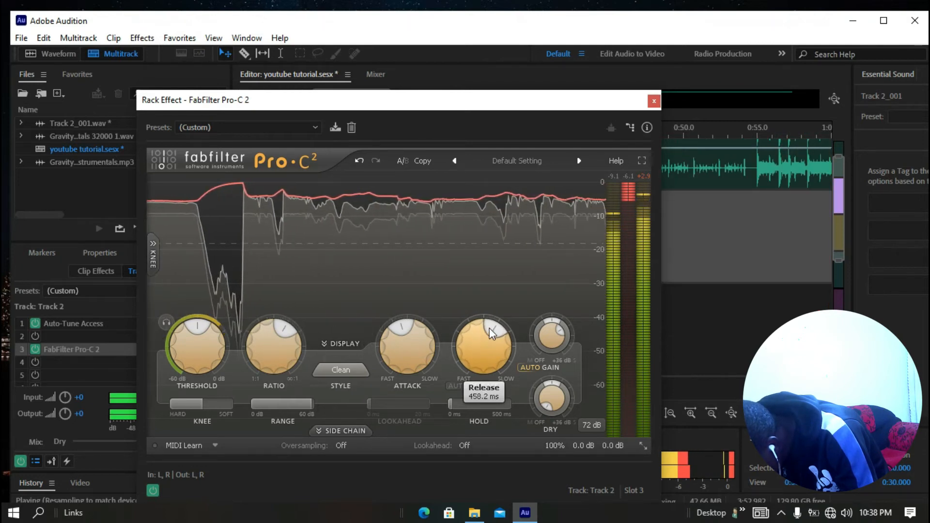
{"action": "left_click_drag", "start_coordinate": [401, 348], "coordinate": [407, 303]}
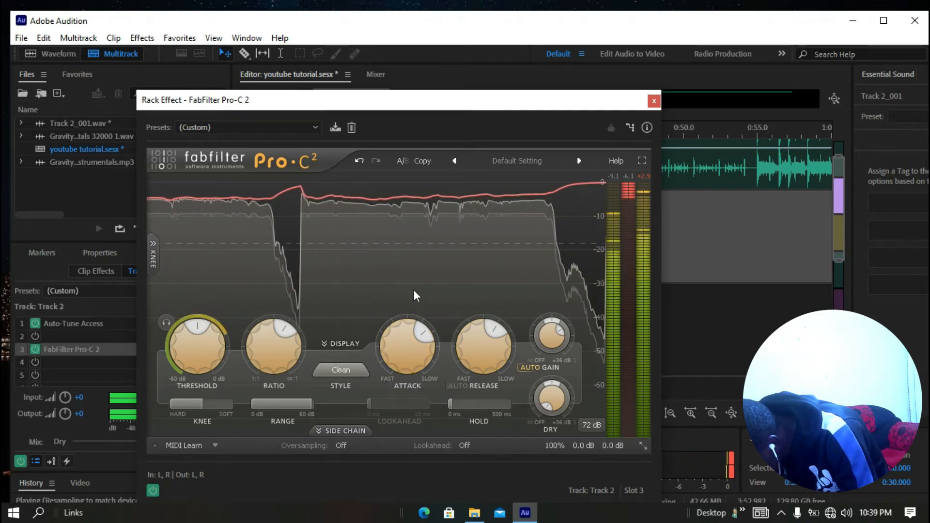
{"action": "mouse_move", "coordinate": [548, 334]}
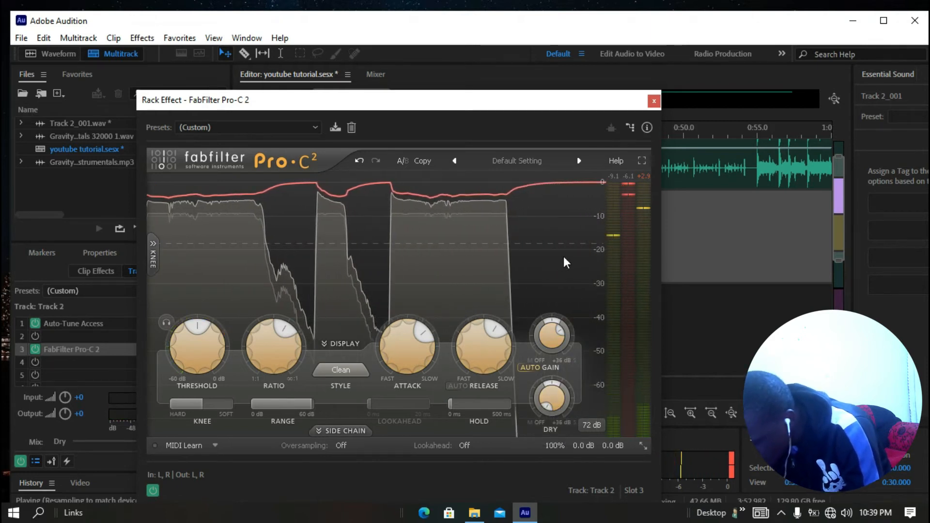
{"action": "key", "text": "space"}
{"action": "left_click", "coordinate": [653, 101]}
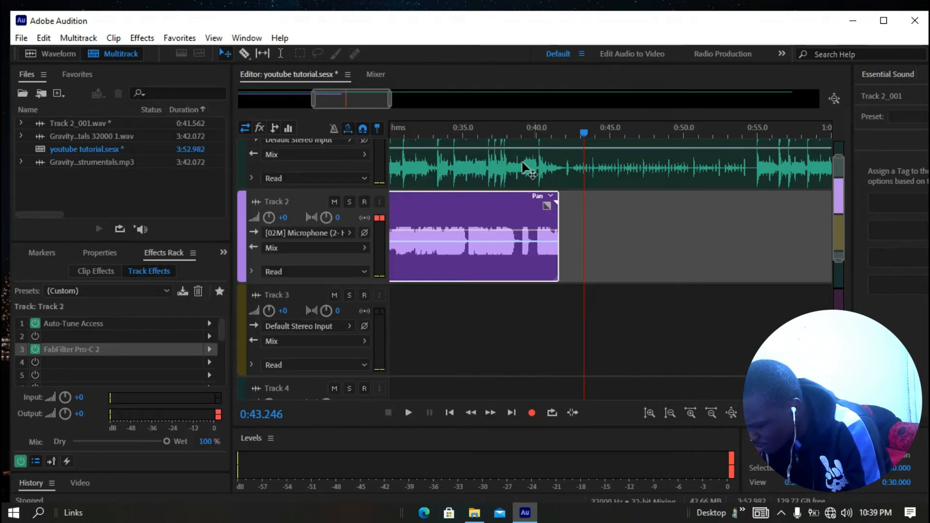
Step: Play the session from about 6 to 25 seconds to check the compressed vocal against the beat
{"action": "left_click_drag", "start_coordinate": [377, 99], "coordinate": [300, 99]}
{"action": "left_click", "coordinate": [479, 133]}
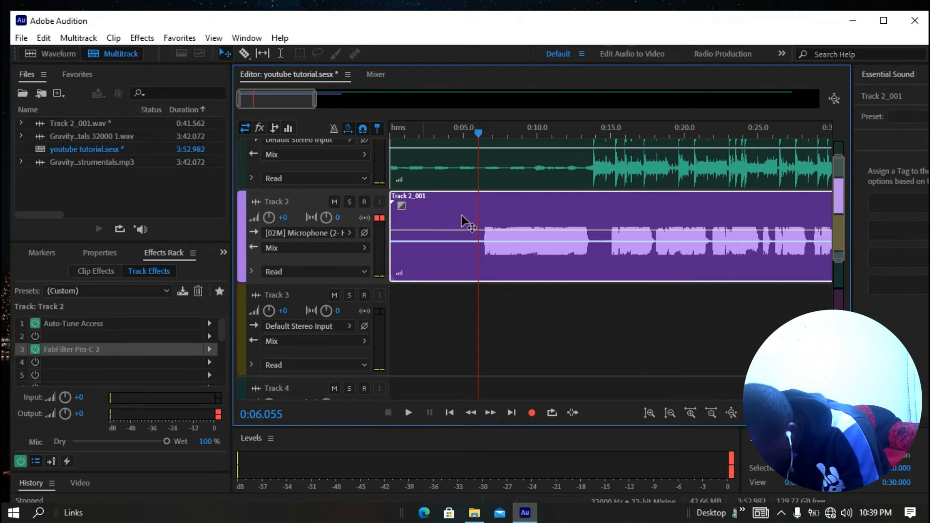
{"action": "key", "text": "space"}
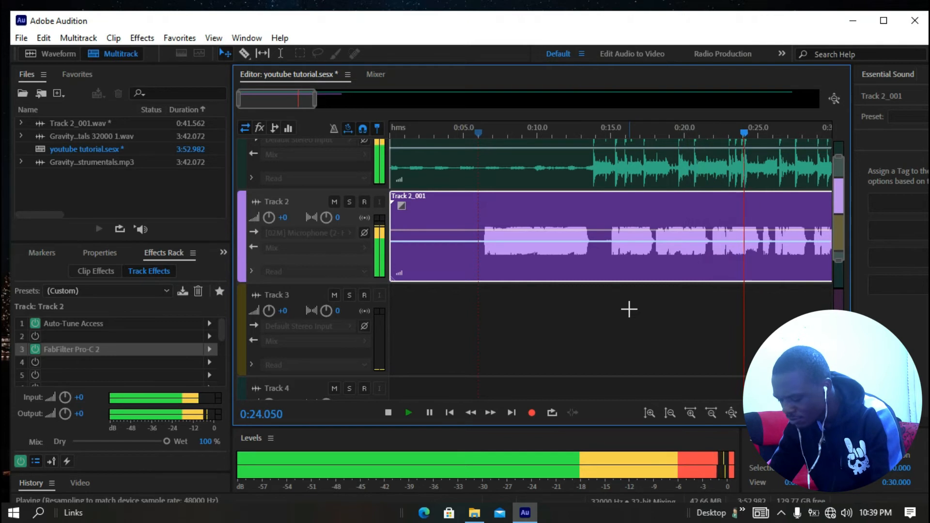
{"action": "key", "text": "space"}
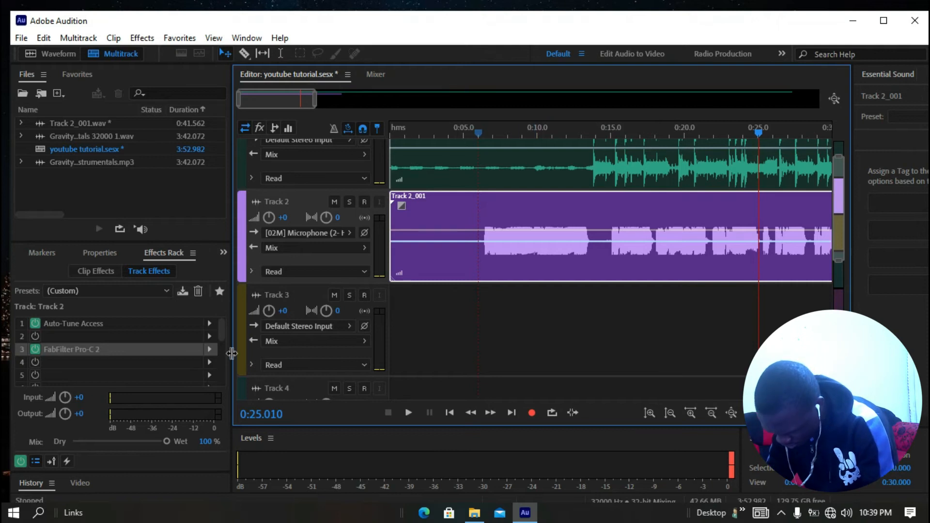
Step: Add the Antares AVOX SYBIL VST3 de-esser to slot 4 of Track 2's effects
{"action": "left_click", "coordinate": [210, 361]}
{"action": "mouse_move", "coordinate": [309, 345]}
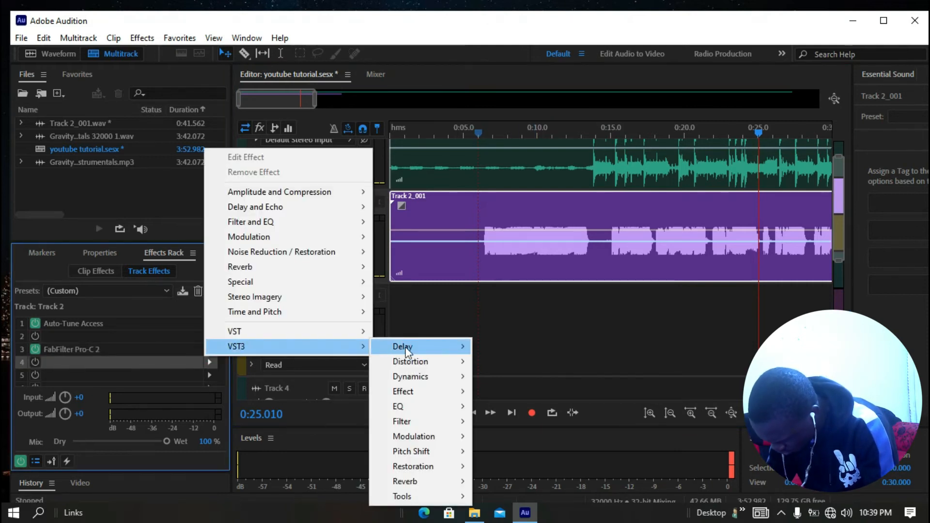
{"action": "mouse_move", "coordinate": [451, 392]}
{"action": "mouse_move", "coordinate": [522, 394]}
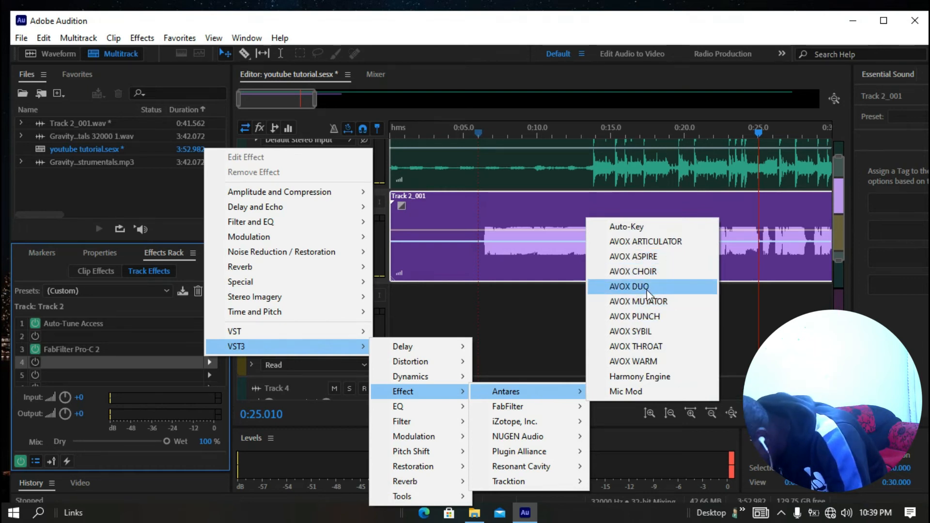
{"action": "left_click", "coordinate": [648, 332]}
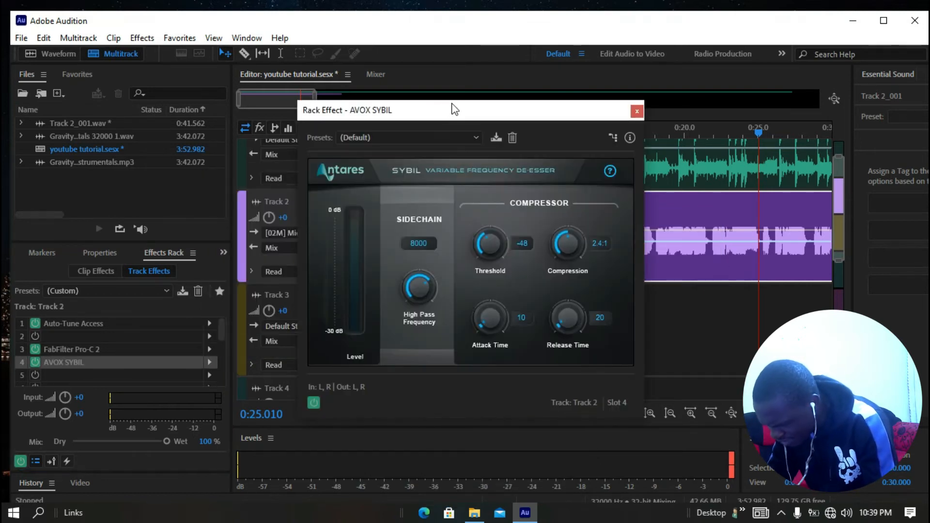
{"action": "left_click_drag", "start_coordinate": [451, 106], "coordinate": [242, 148]}
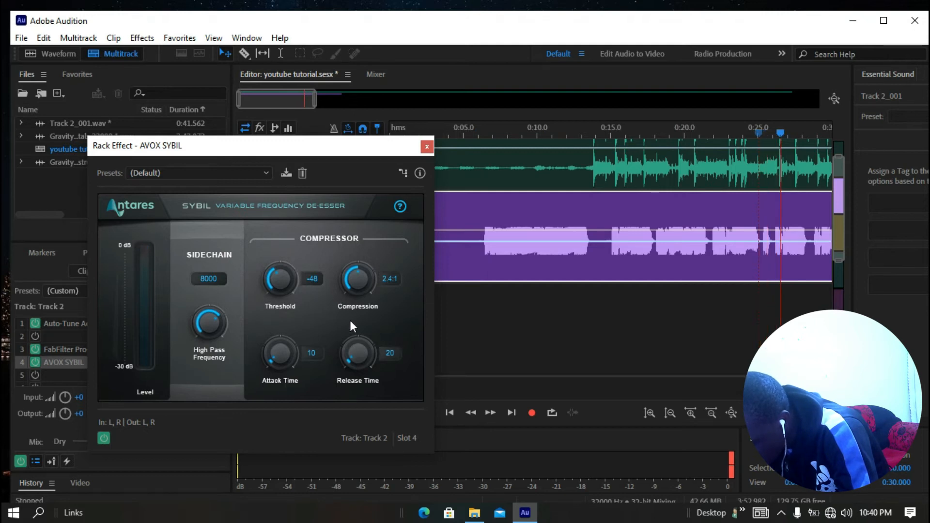
Step: While playing from about 13 seconds, set the de-esser's release time to 69, attack time to 30 and compression to 3.0:1
{"action": "left_click", "coordinate": [579, 130]}
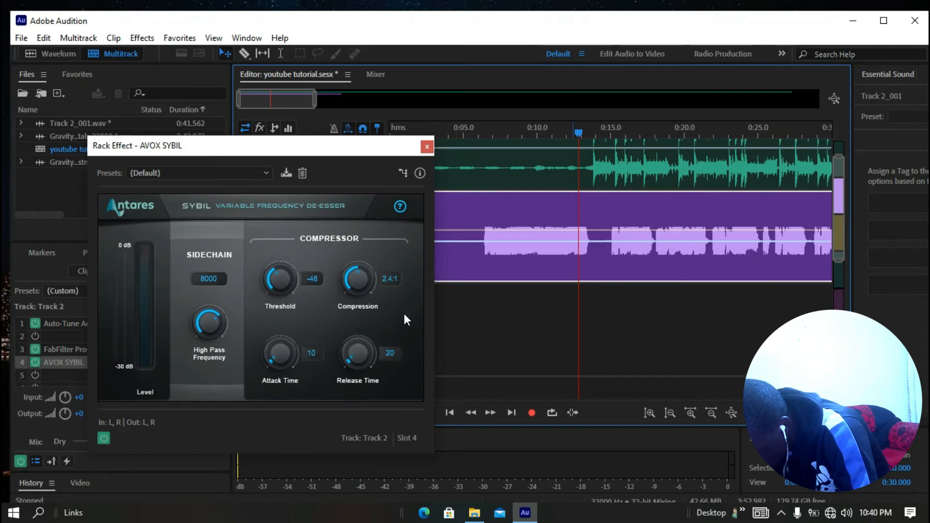
{"action": "key", "text": "space"}
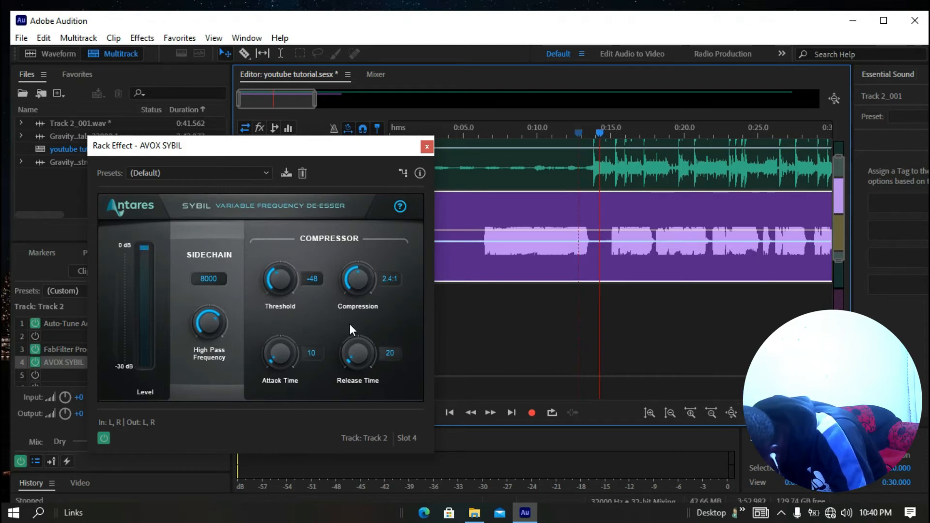
{"action": "left_click_drag", "start_coordinate": [356, 356], "coordinate": [366, 324]}
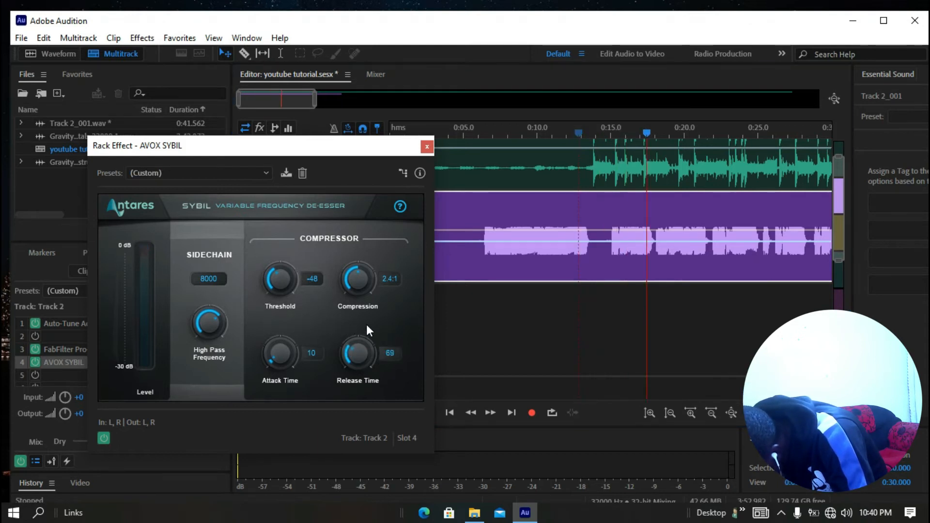
{"action": "left_click_drag", "start_coordinate": [277, 358], "coordinate": [283, 325]}
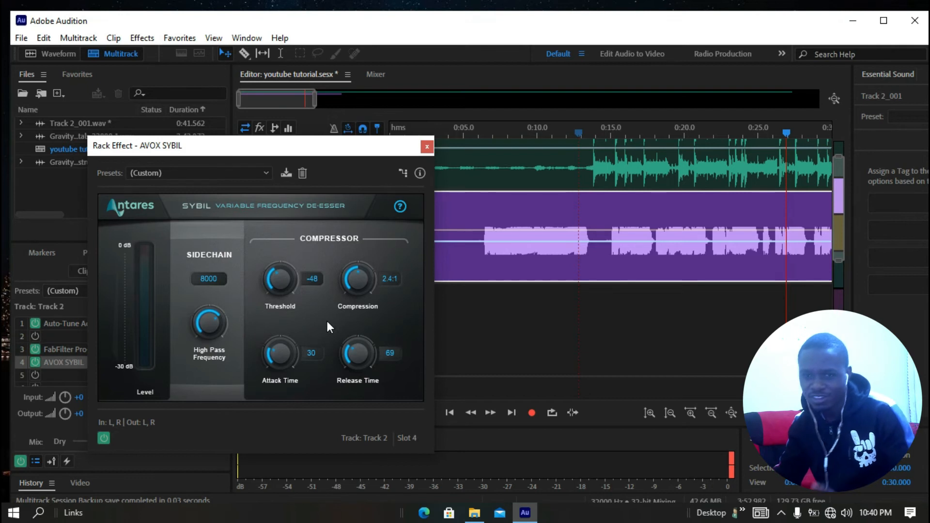
{"action": "key", "text": "space"}
{"action": "left_click_drag", "start_coordinate": [359, 281], "coordinate": [355, 260]}
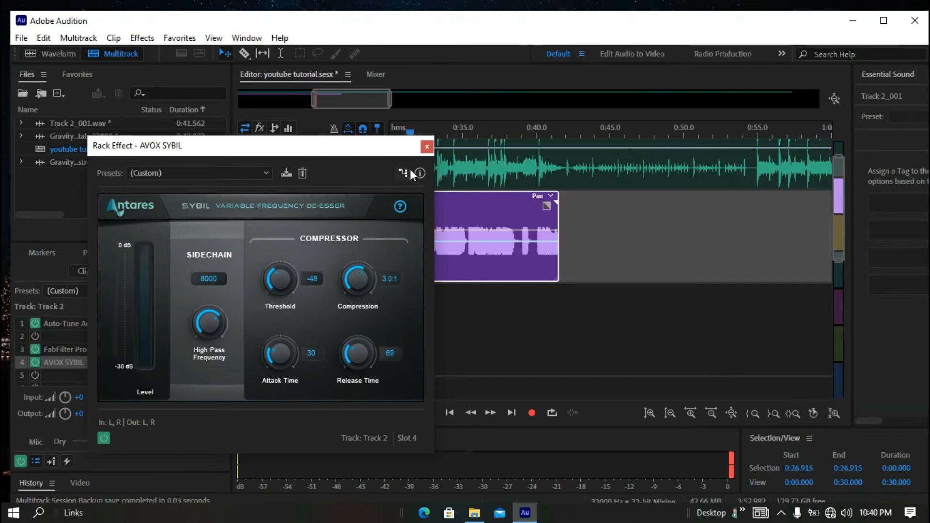
{"action": "left_click", "coordinate": [426, 147]}
{"action": "key", "text": "space"}
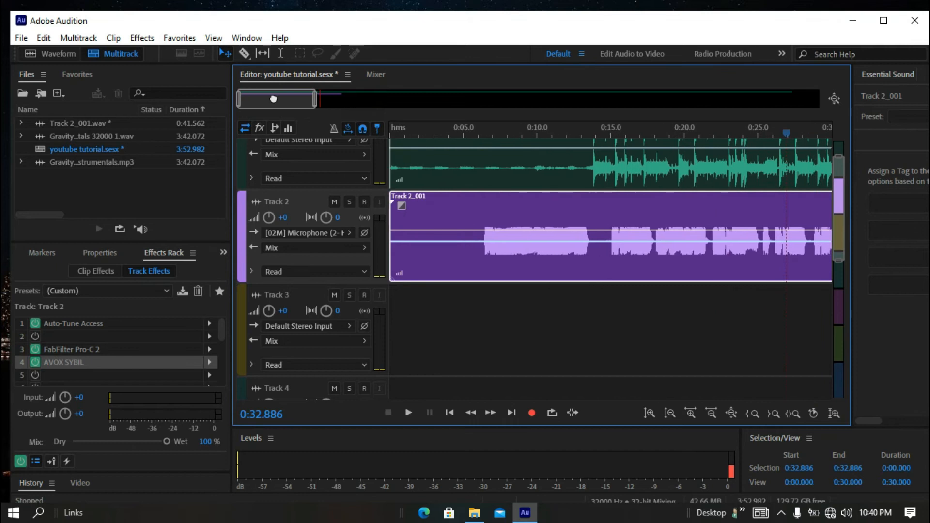
Step: Play the session from about 5.5 to 8 seconds to check the de-essed vocal
{"action": "left_click", "coordinate": [472, 133]}
{"action": "key", "text": "space"}
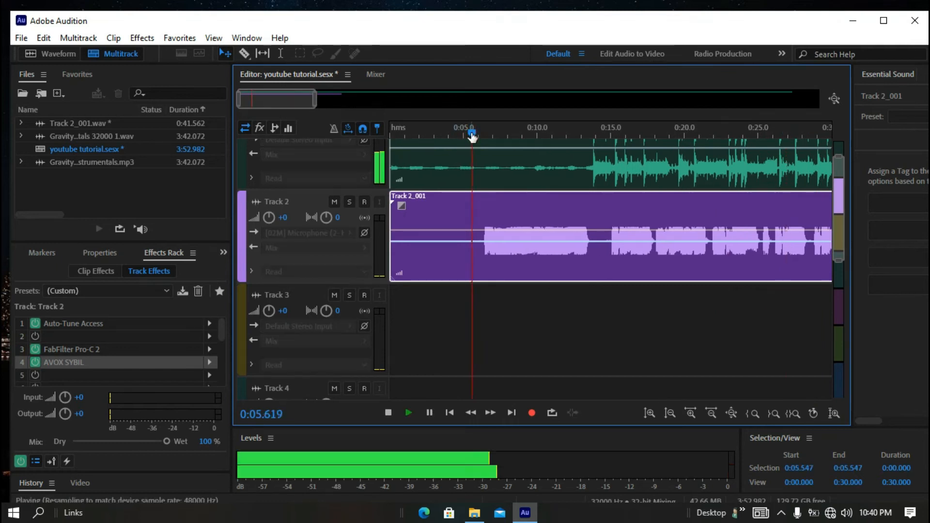
{"action": "scroll", "coordinate": [502, 326], "scroll_direction": "down", "scroll_amount": 1}
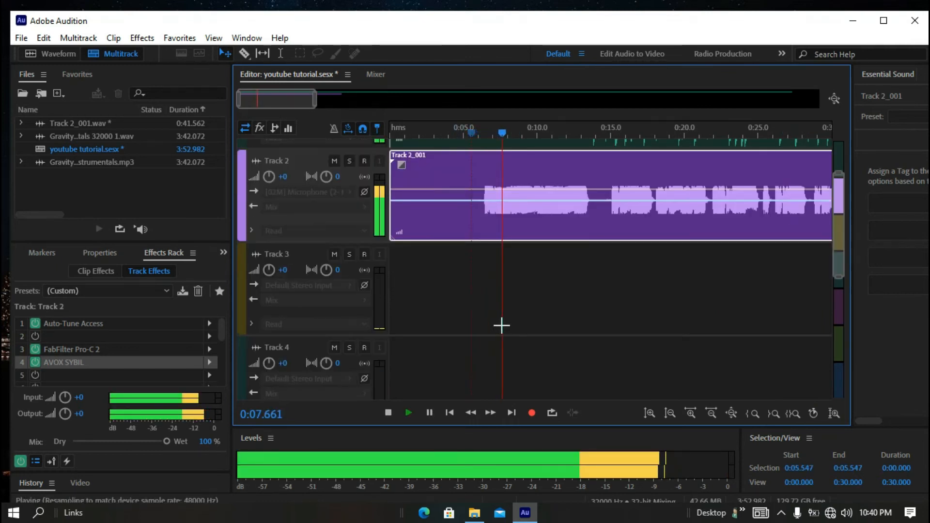
{"action": "key", "text": "space"}
Step: Add the Antares AVOX DUO VST3 auto-doubler to slot 5 of Track 2's effects and move its window off the timeline
{"action": "scroll", "coordinate": [202, 373], "scroll_direction": "down", "scroll_amount": 1}
{"action": "left_click", "coordinate": [210, 336]}
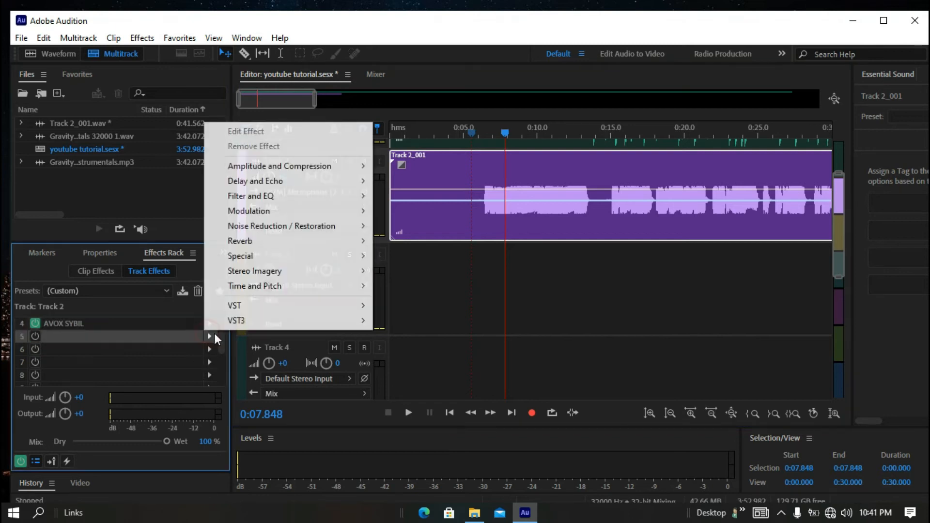
{"action": "mouse_move", "coordinate": [329, 320]}
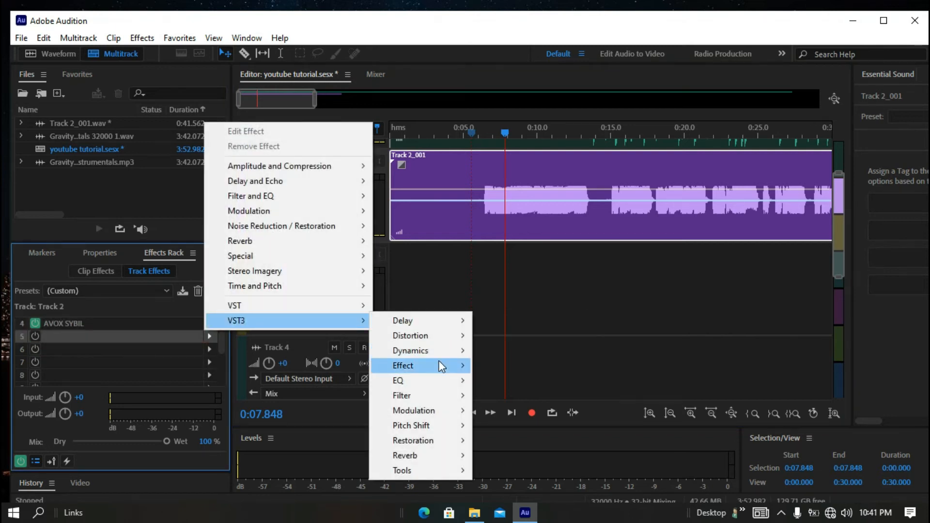
{"action": "mouse_move", "coordinate": [441, 365]}
{"action": "mouse_move", "coordinate": [532, 366]}
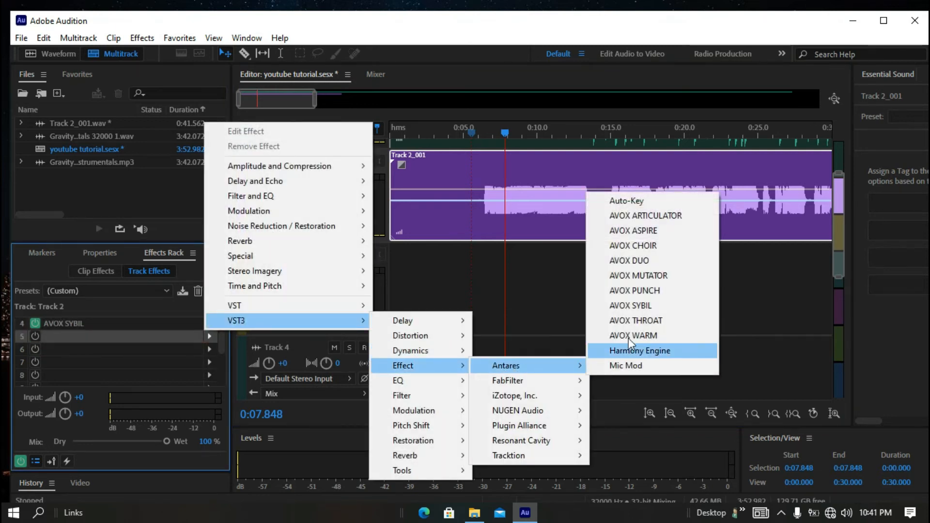
{"action": "left_click", "coordinate": [639, 260]}
{"action": "left_click_drag", "start_coordinate": [507, 108], "coordinate": [303, 130]}
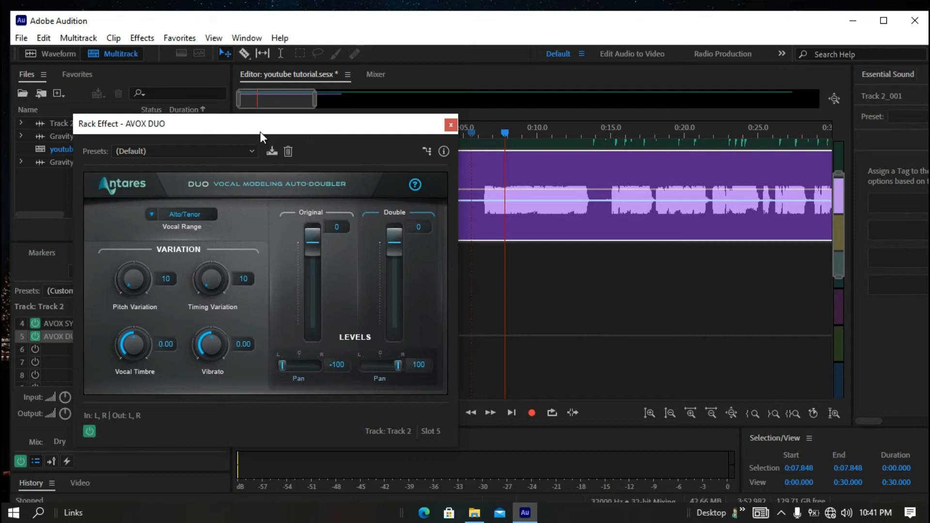
{"action": "left_click_drag", "start_coordinate": [236, 125], "coordinate": [280, 123]}
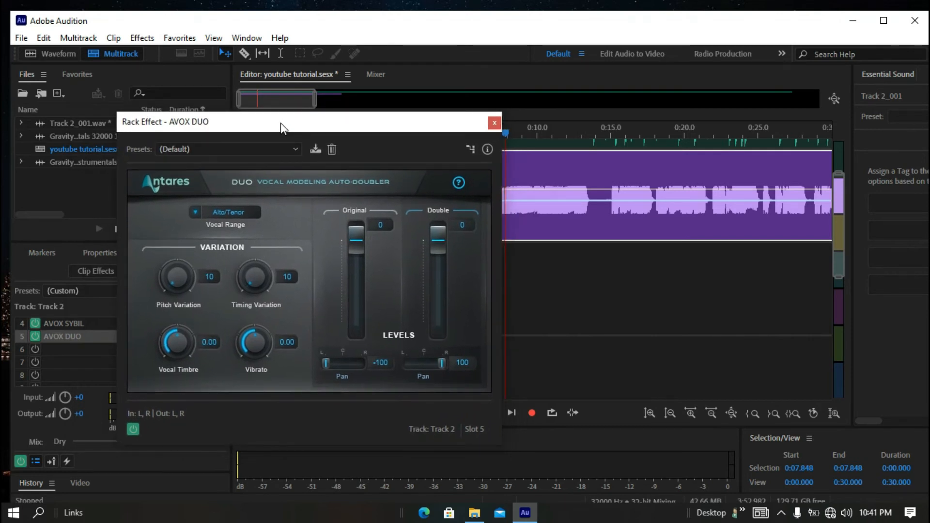
Step: While playing from about 8 seconds, set the doubler's pitch variation to 52 and timing variation to 59, and close its settings
{"action": "key", "text": "space"}
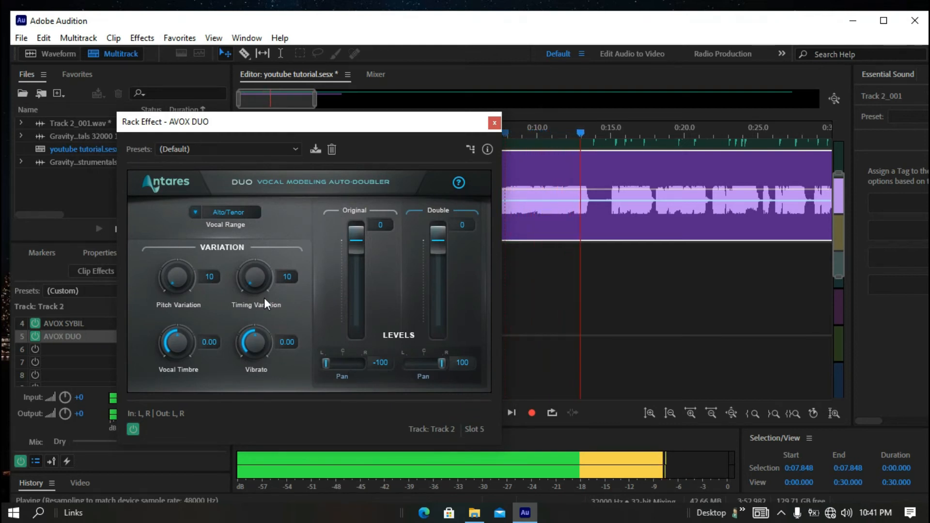
{"action": "left_click_drag", "start_coordinate": [254, 277], "coordinate": [257, 242]}
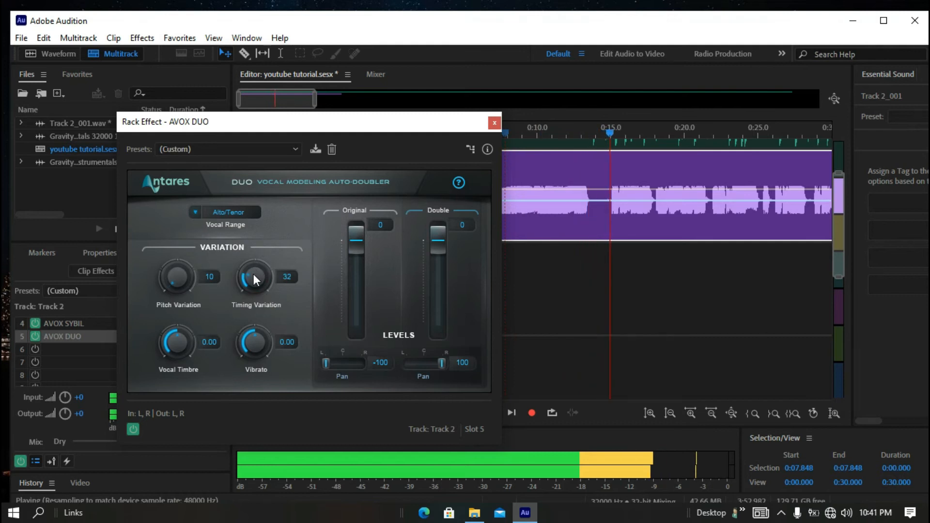
{"action": "left_click_drag", "start_coordinate": [177, 278], "coordinate": [191, 214]}
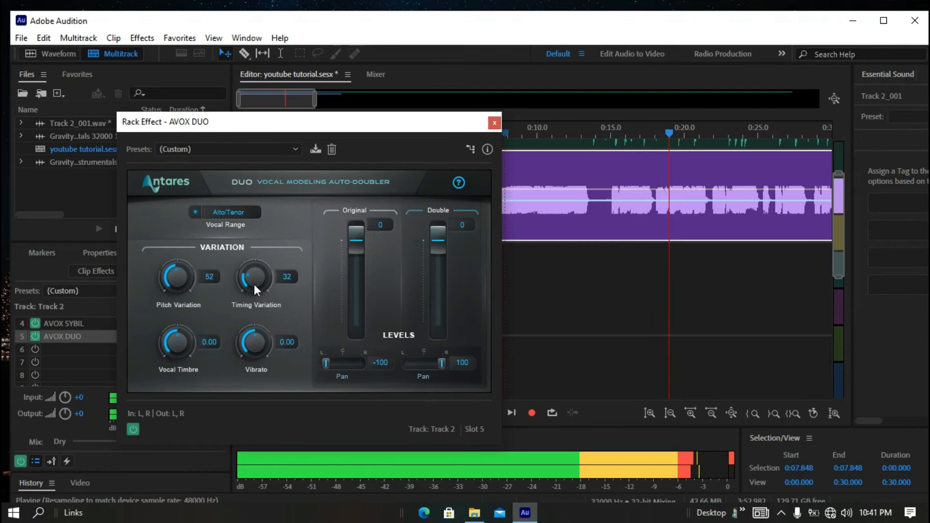
{"action": "left_click_drag", "start_coordinate": [260, 237], "coordinate": [272, 226]}
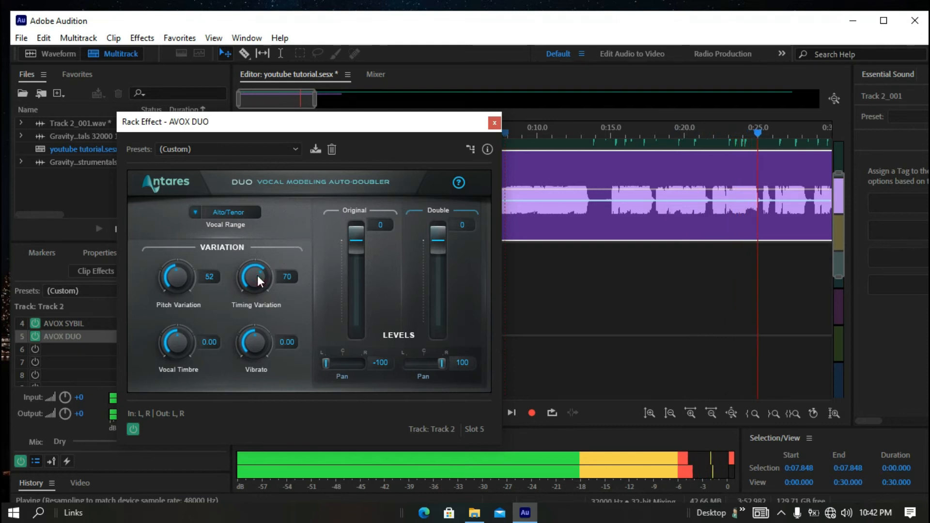
{"action": "left_click_drag", "start_coordinate": [254, 286], "coordinate": [254, 292]}
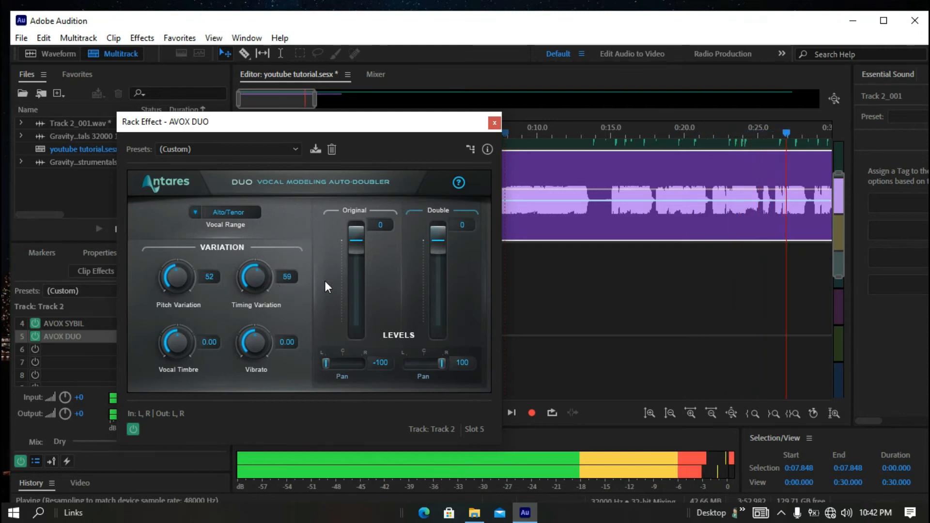
{"action": "key", "text": "space"}
{"action": "left_click", "coordinate": [494, 123]}
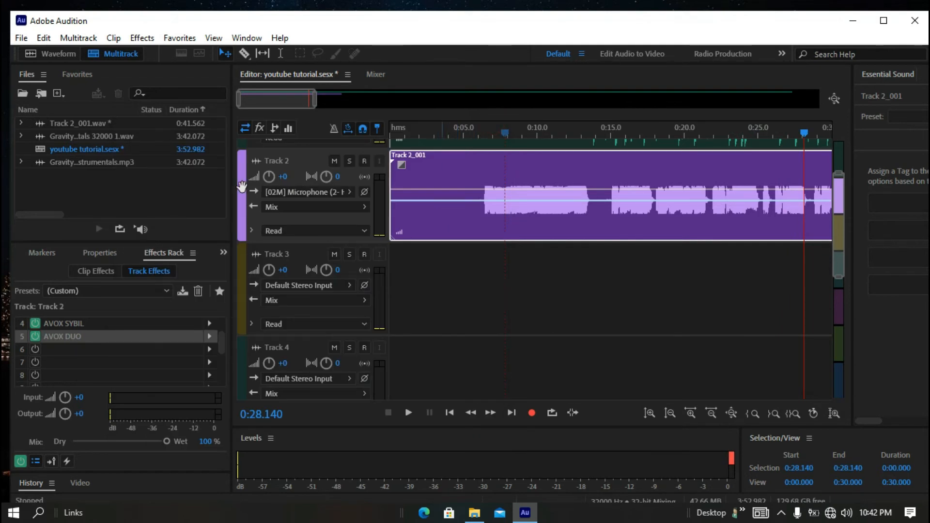
Step: Play the session from about 6 to 28 seconds to check the doubled vocal
{"action": "left_click", "coordinate": [483, 132]}
{"action": "key", "text": "space"}
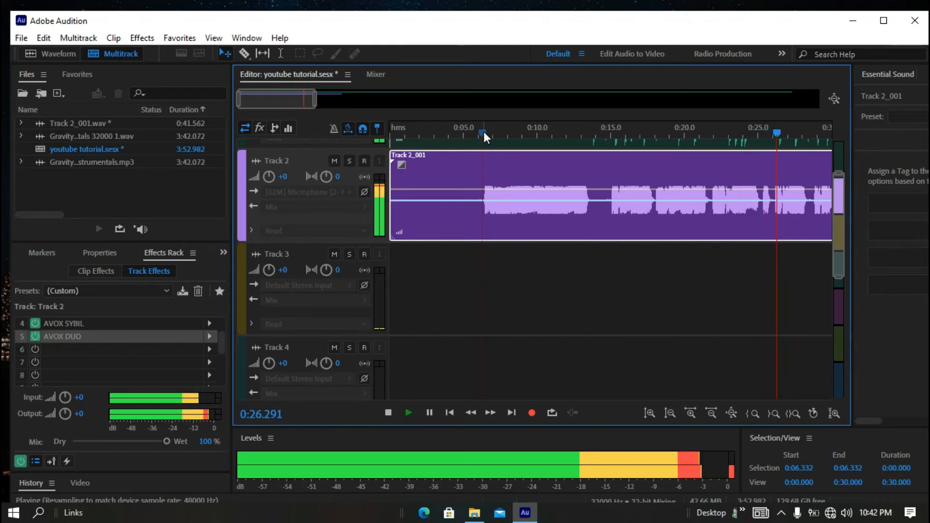
{"action": "key", "text": "space"}
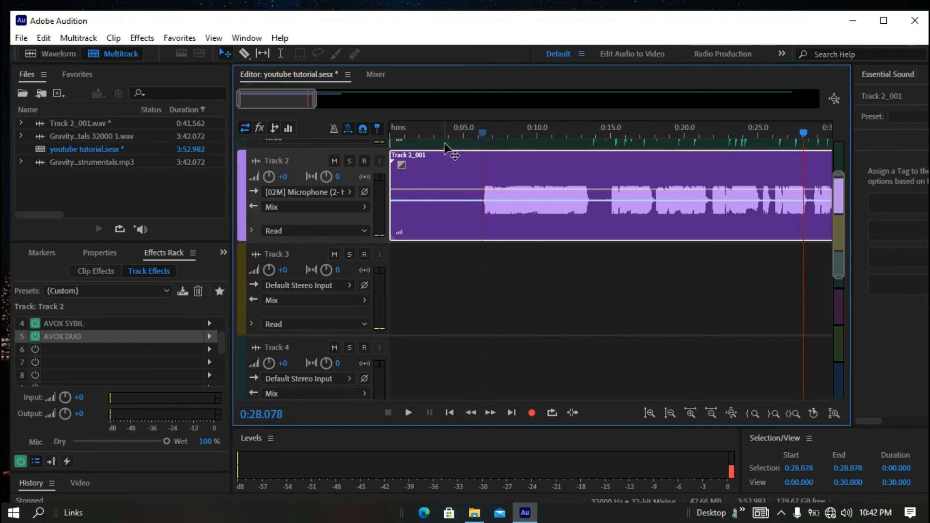
Step: Place the playhead at about 5.7 seconds and add the Antares Harmony Engine VST3 effect to slot 6 of Track 2
{"action": "left_click", "coordinate": [474, 137]}
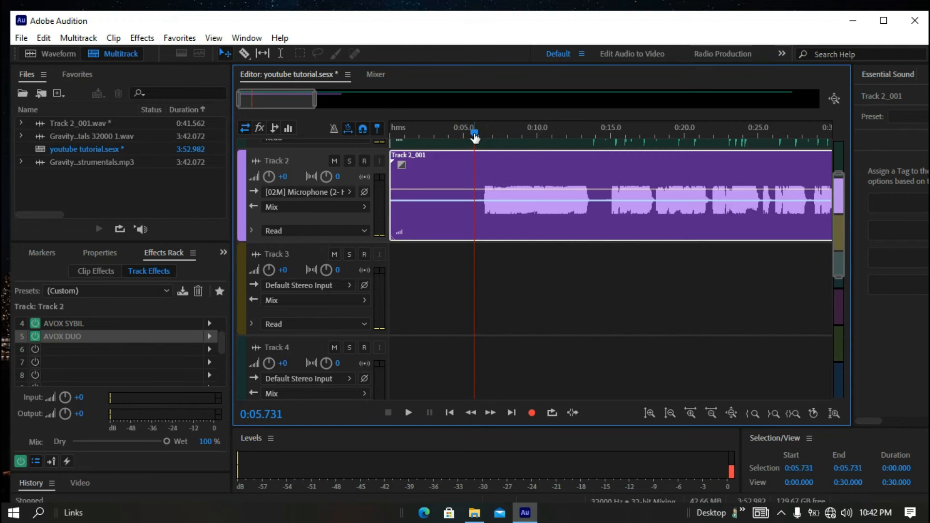
{"action": "left_click", "coordinate": [208, 349]}
{"action": "mouse_move", "coordinate": [365, 333]}
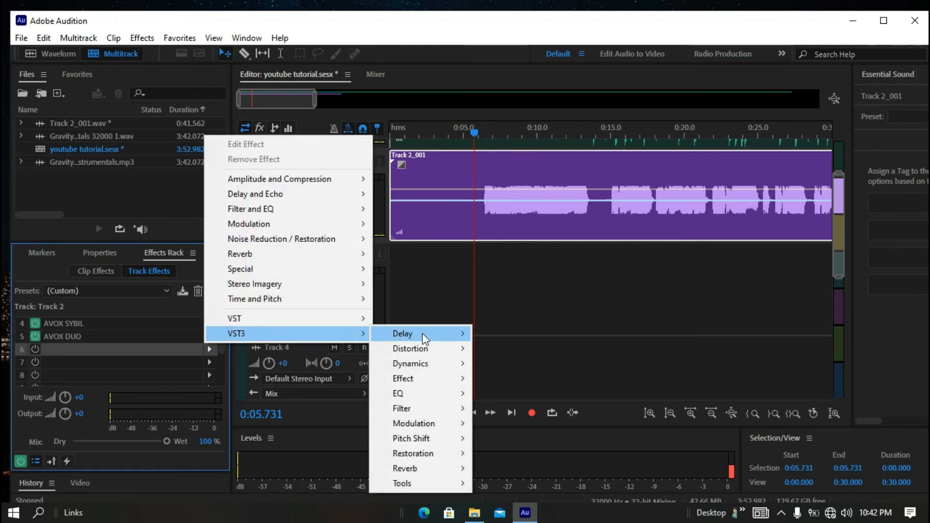
{"action": "mouse_move", "coordinate": [461, 380]}
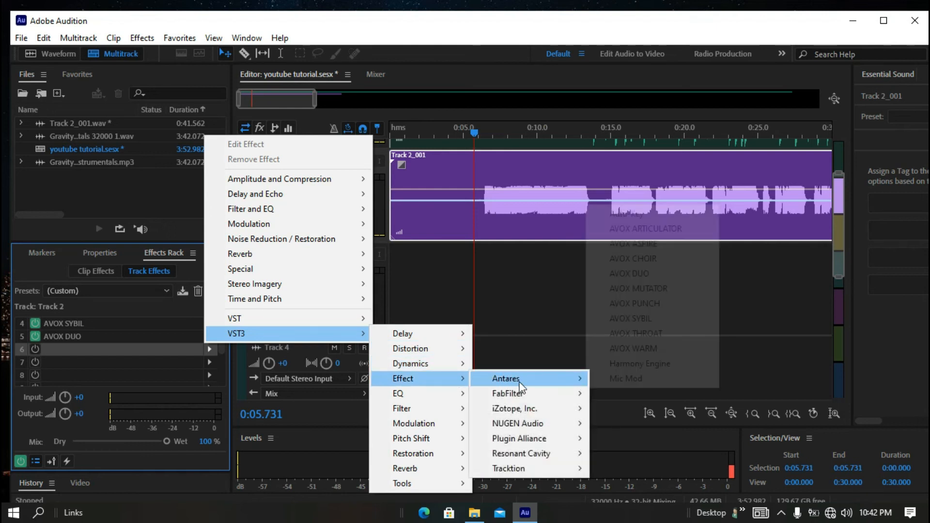
{"action": "mouse_move", "coordinate": [574, 382]}
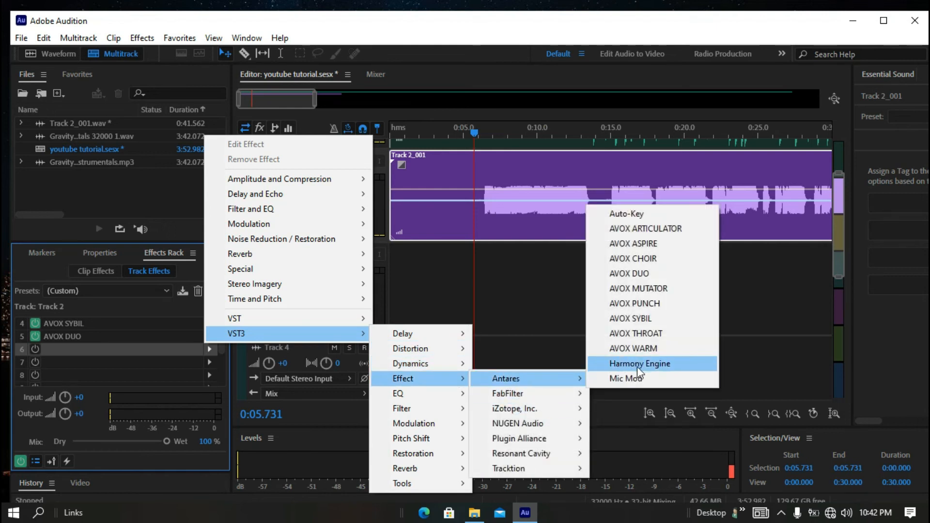
{"action": "left_click", "coordinate": [666, 365]}
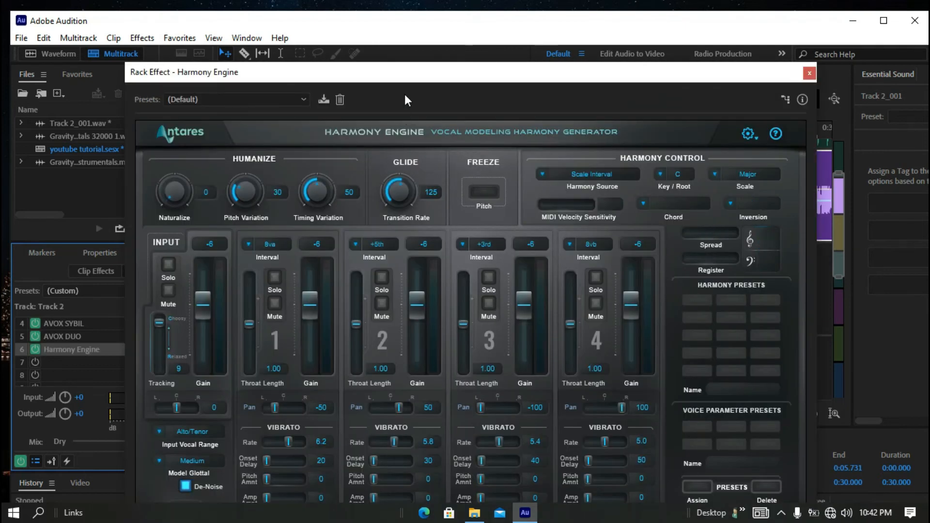
{"action": "left_click_drag", "start_coordinate": [427, 78], "coordinate": [392, 10]}
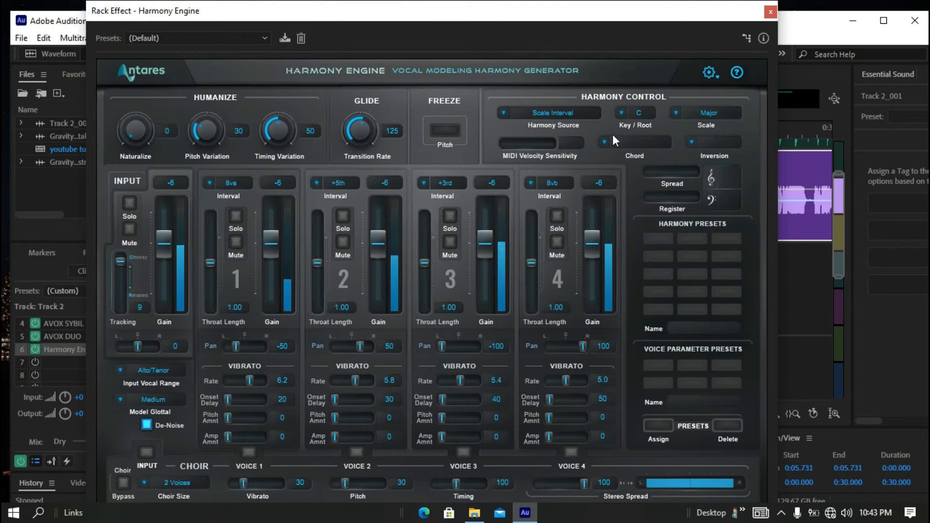
Step: Set the Harmony Engine's key to F# and its scale to Nat. Minor during playback, and close its settings
{"action": "left_click", "coordinate": [639, 113]}
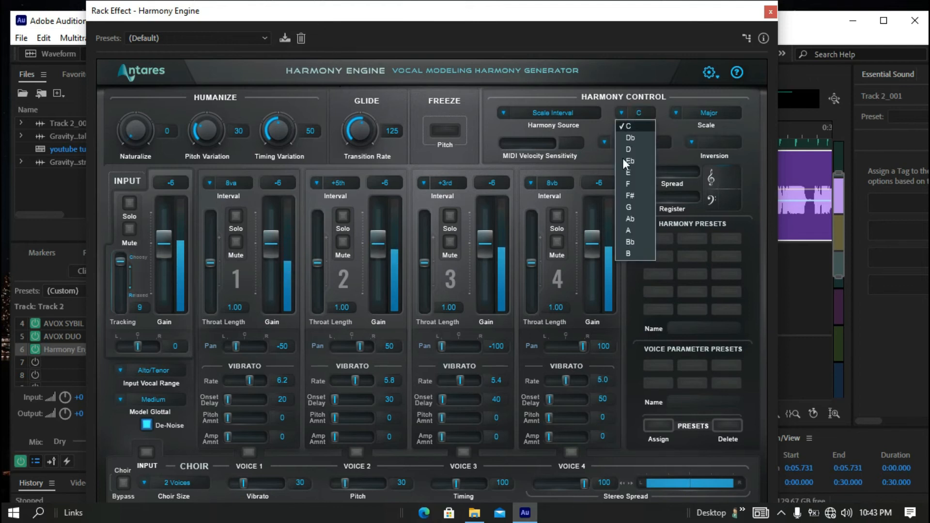
{"action": "left_click", "coordinate": [637, 196]}
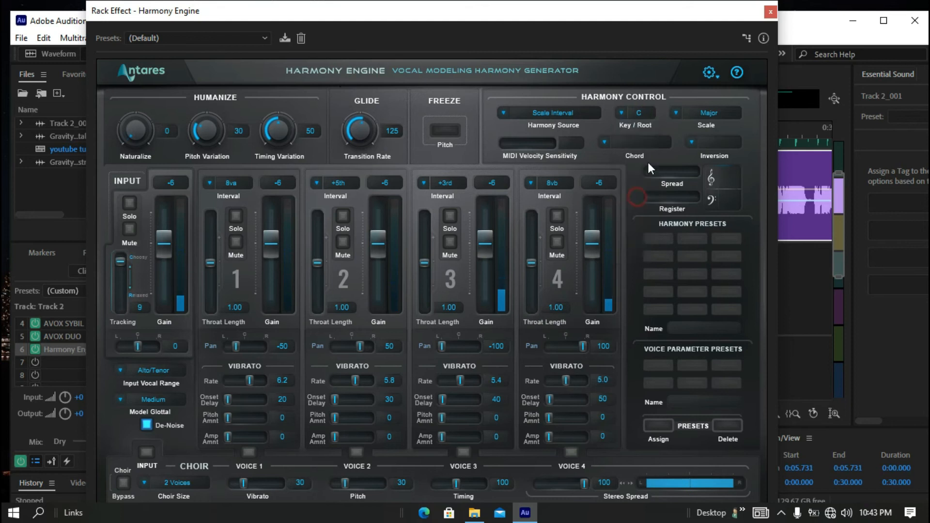
{"action": "left_click", "coordinate": [676, 113]}
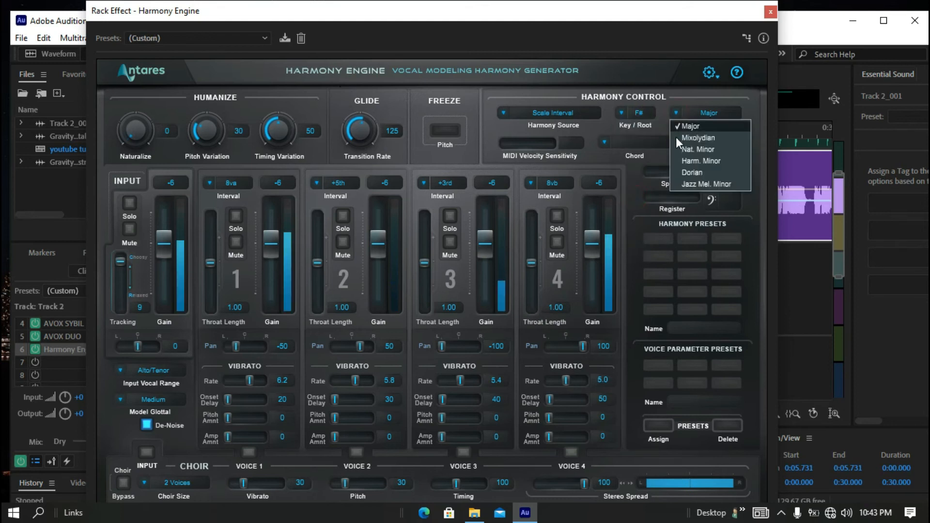
{"action": "left_click", "coordinate": [700, 149]}
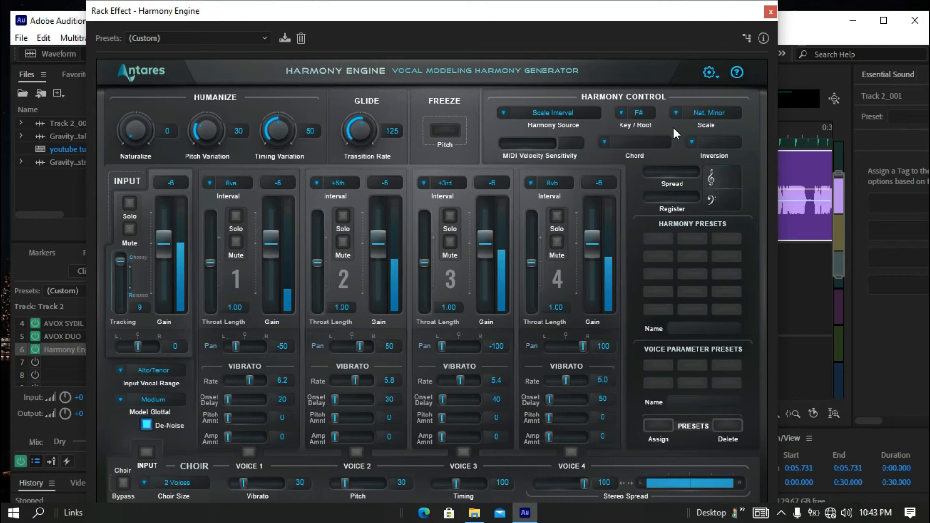
{"action": "left_click", "coordinate": [458, 31]}
{"action": "left_click_drag", "start_coordinate": [447, 13], "coordinate": [405, 11]}
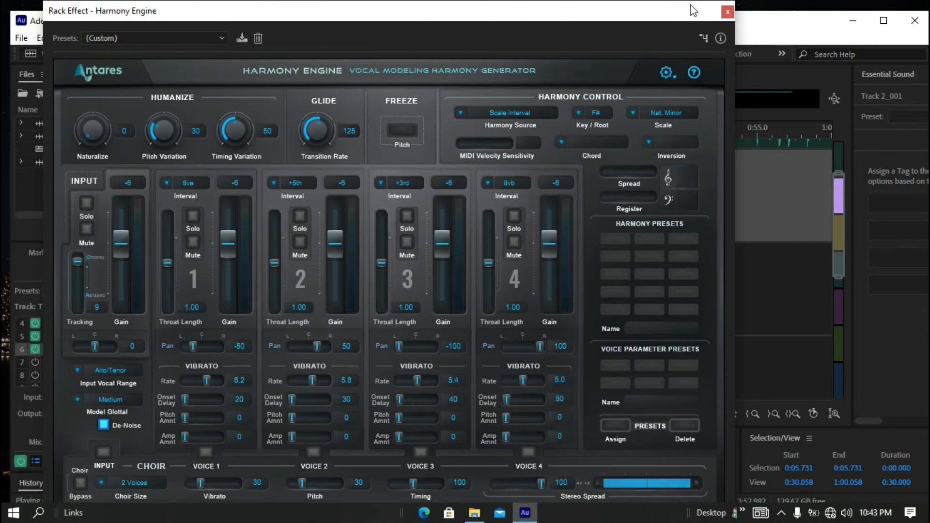
{"action": "left_click", "coordinate": [727, 11]}
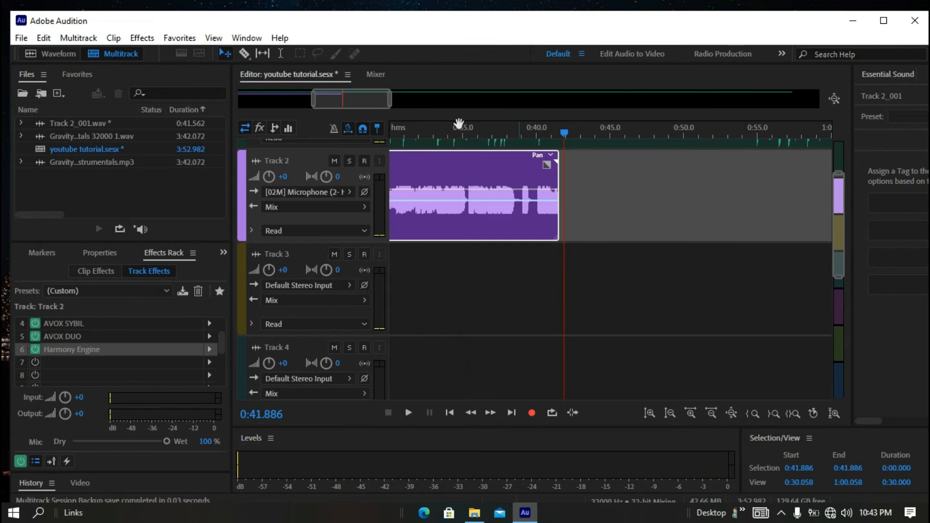
Step: Play from about 5.9 seconds while switching the Harmony Engine off and back on to compare the vocal with and without it
{"action": "left_click", "coordinate": [363, 94]}
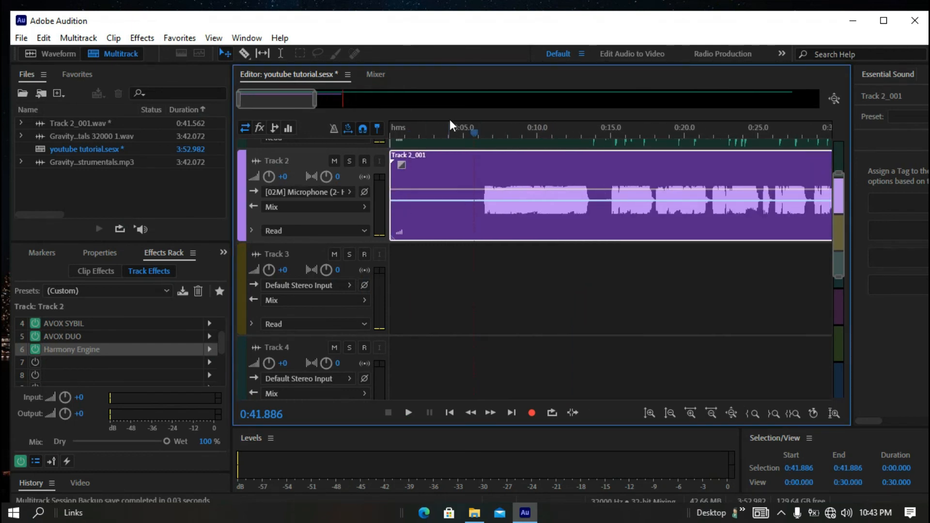
{"action": "left_click", "coordinate": [476, 131]}
{"action": "key", "text": "space"}
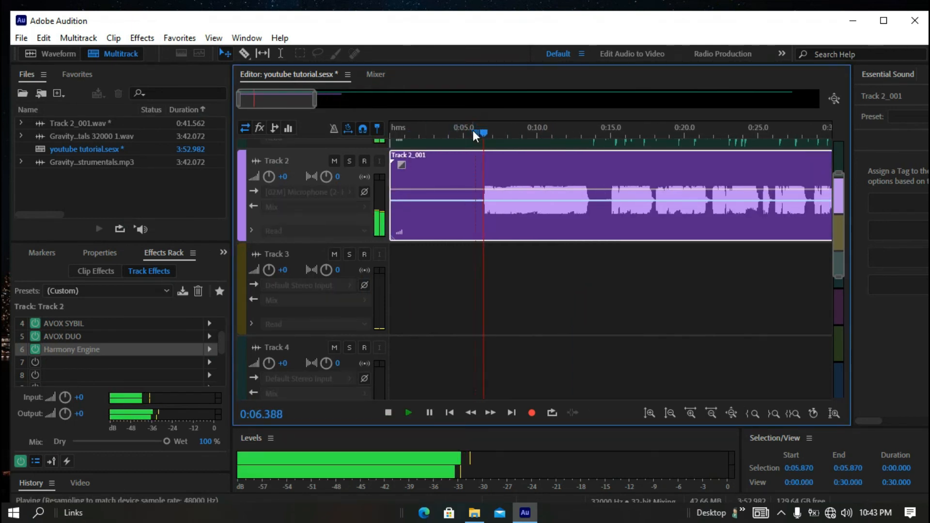
{"action": "left_click", "coordinate": [37, 352]}
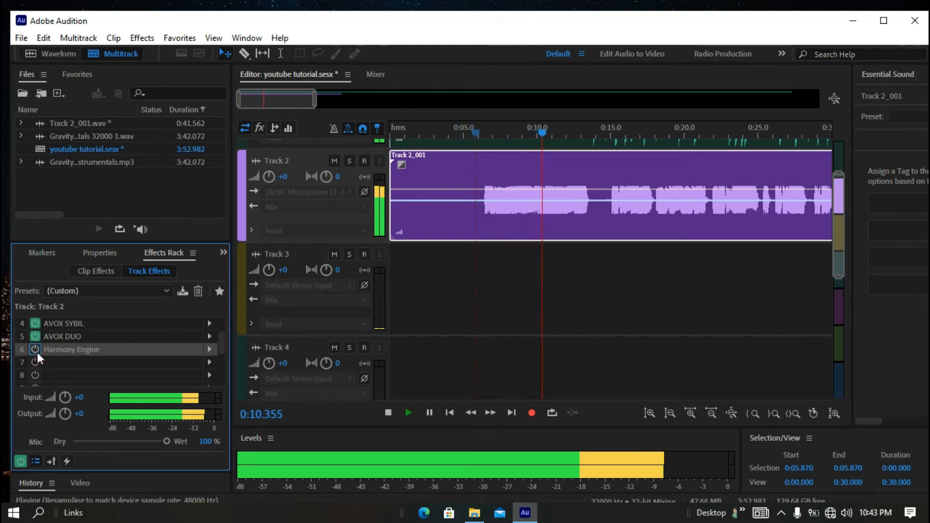
{"action": "left_click", "coordinate": [36, 350]}
{"action": "key", "text": "space"}
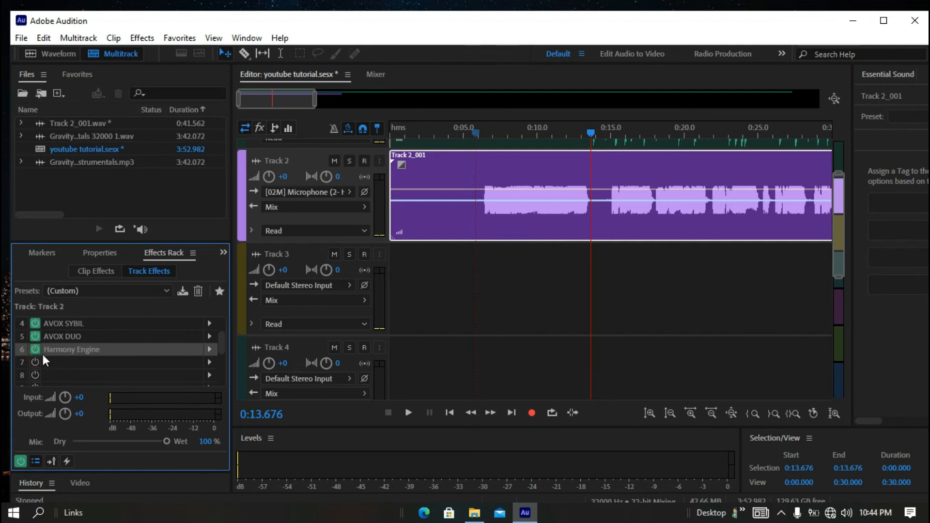
Step: Remove the Harmony Engine from slot 6 and play the session from about 13.7 to 21.7 seconds to check the vocal without it
{"action": "right_click", "coordinate": [138, 351]}
{"action": "left_click", "coordinate": [175, 380]}
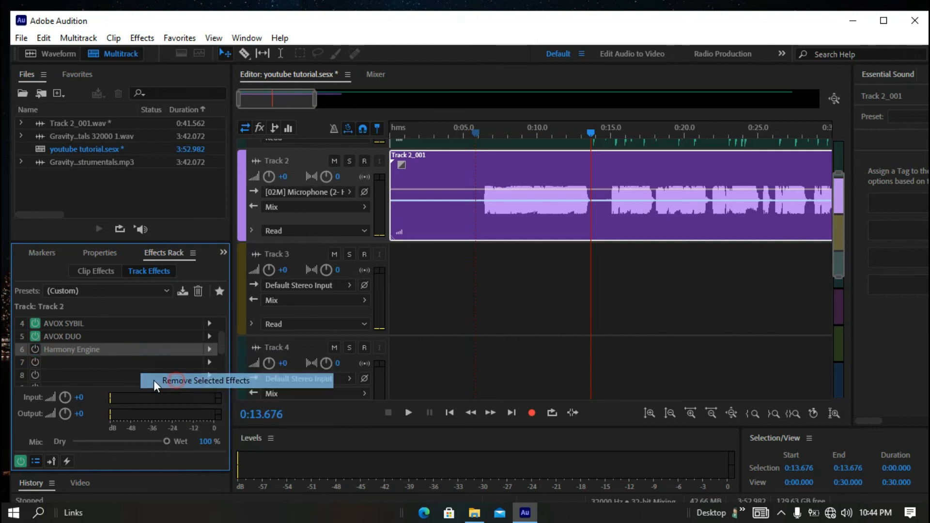
{"action": "key", "text": "space"}
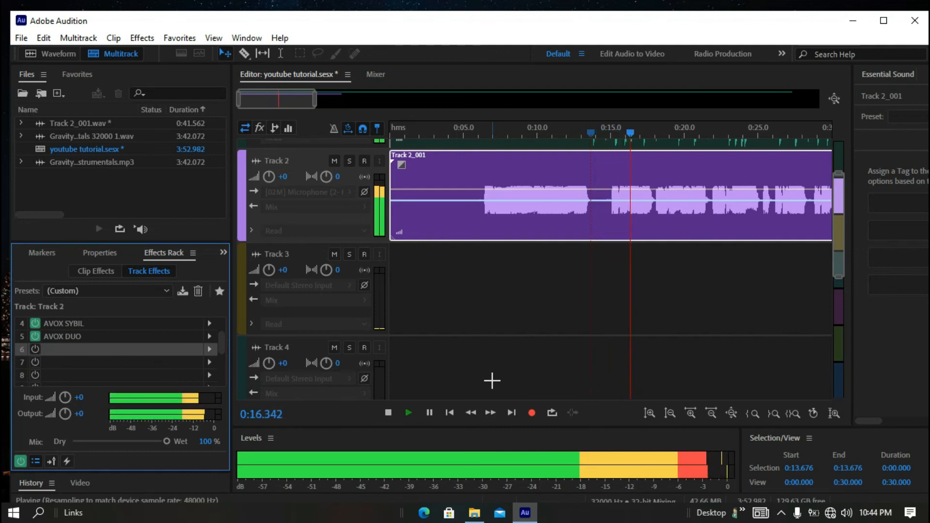
{"action": "scroll", "coordinate": [491, 373], "scroll_direction": "up", "scroll_amount": 1}
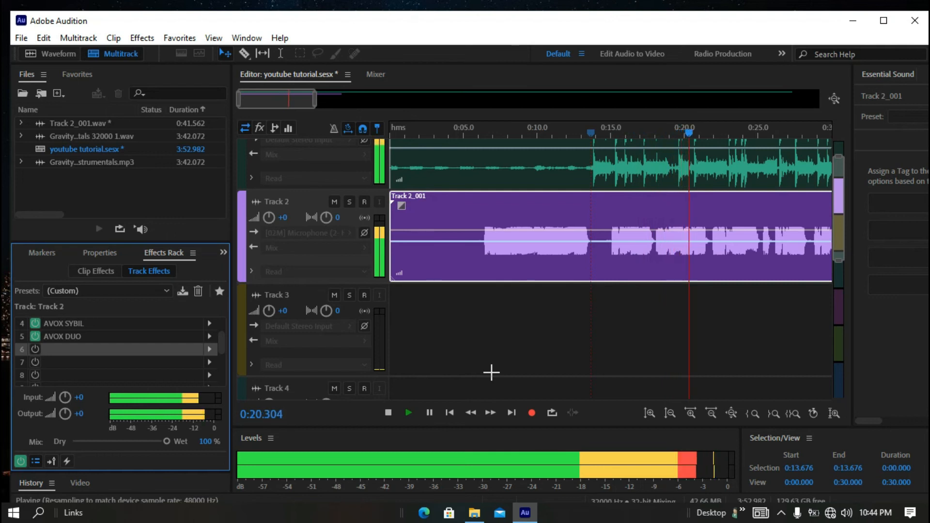
{"action": "key", "text": "space"}
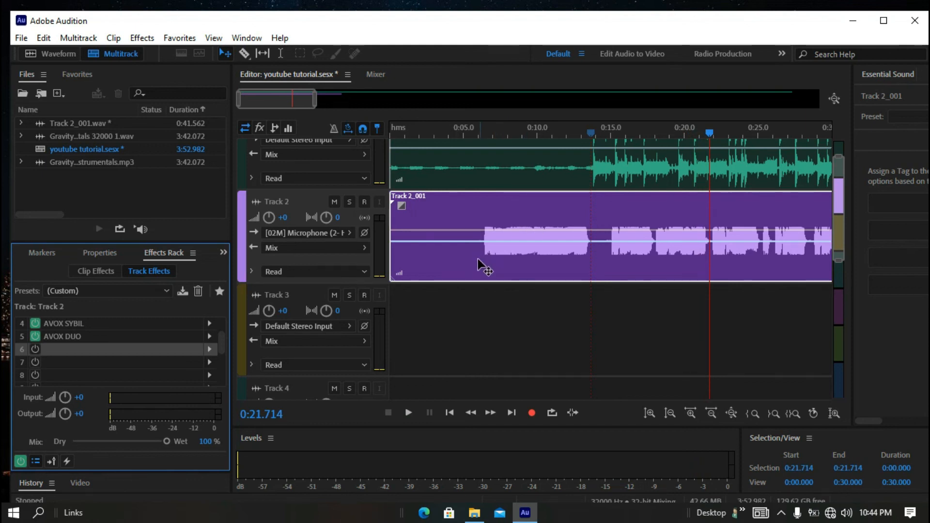
Step: Add the Echo effect to slot 2 of Track 2 and close its settings
{"action": "left_click", "coordinate": [138, 39]}
{"action": "mouse_move", "coordinate": [307, 218]}
{"action": "left_click", "coordinate": [363, 248]}
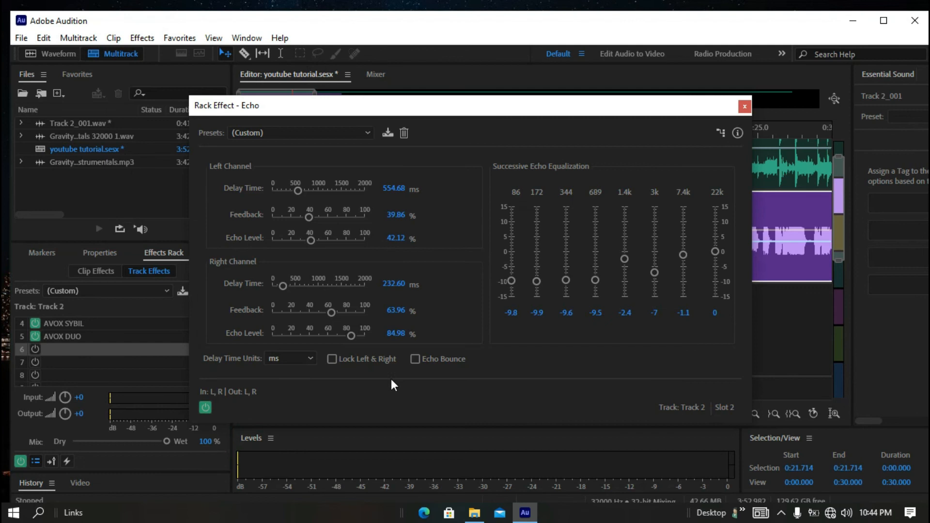
{"action": "left_click", "coordinate": [746, 107]}
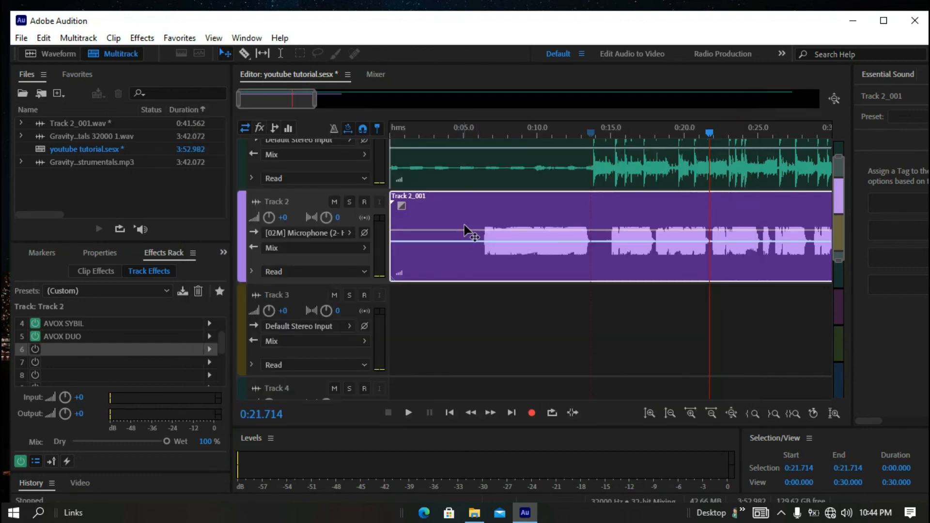
Step: Open the Track 2_001 clip for waveform editing and apply Echo with 554.68 ms delay, 39.86% feedback and 42.12% echo level
{"action": "double_click", "coordinate": [441, 224]}
{"action": "triple_click", "coordinate": [322, 238]}
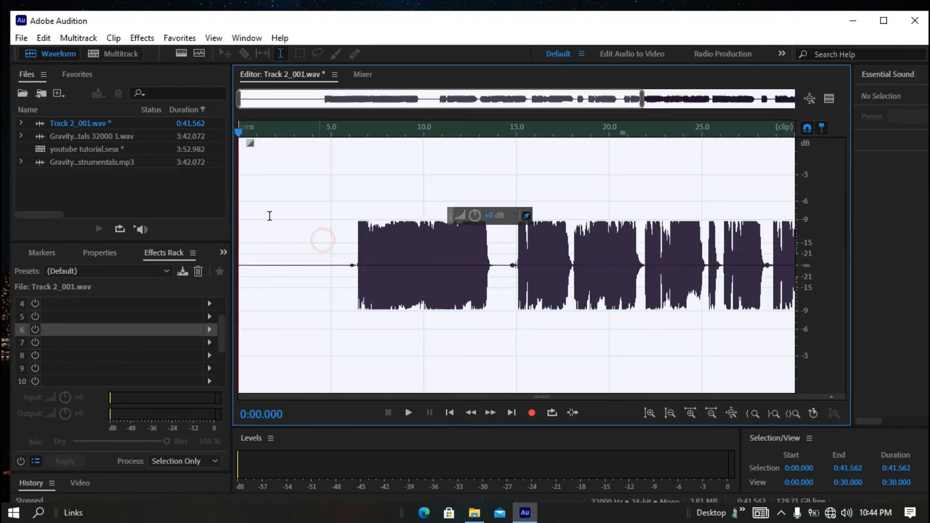
{"action": "left_click", "coordinate": [140, 38]}
{"action": "mouse_move", "coordinate": [316, 221]}
{"action": "left_click", "coordinate": [356, 248]}
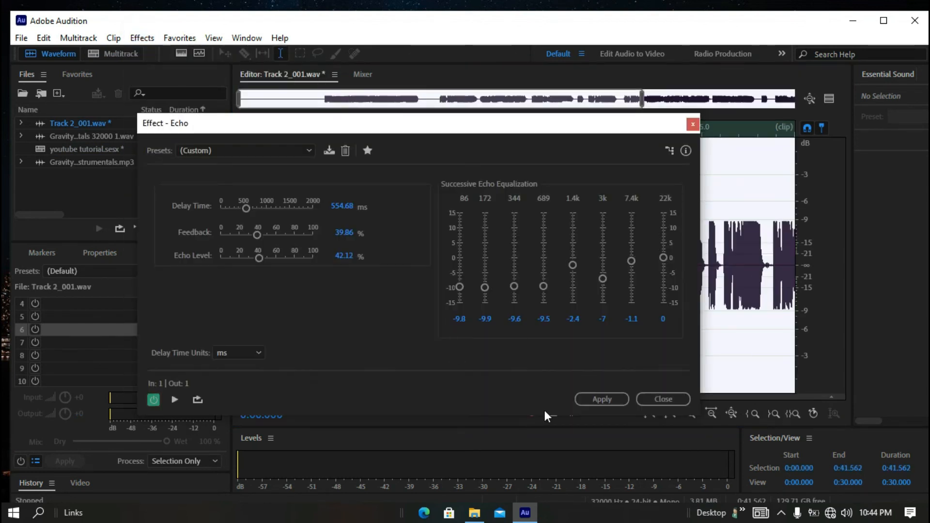
{"action": "left_click", "coordinate": [589, 399]}
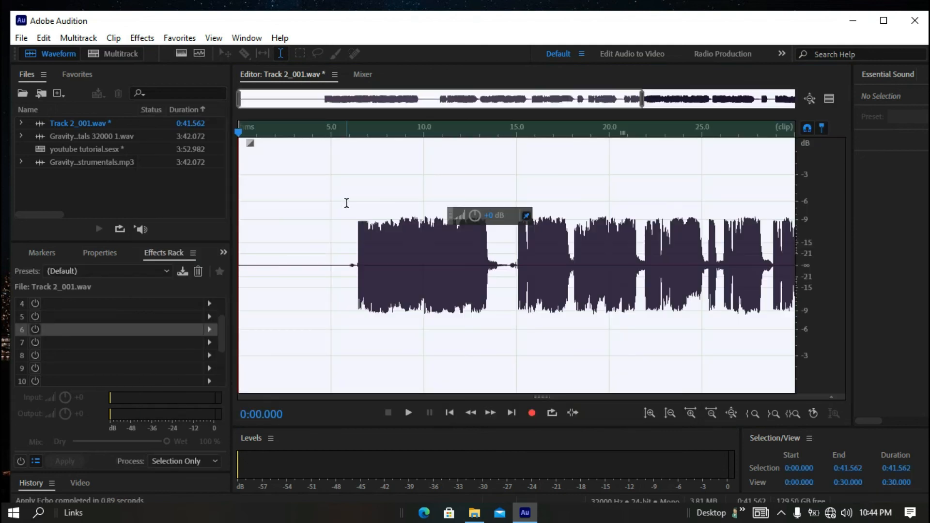
Step: Return to the youtube tutorial multitrack session and play from about 21.7 to 29.4 seconds to check the vocal's echo
{"action": "right_click", "coordinate": [347, 203]}
{"action": "mouse_move", "coordinate": [533, 219]}
{"action": "left_click", "coordinate": [594, 239]}
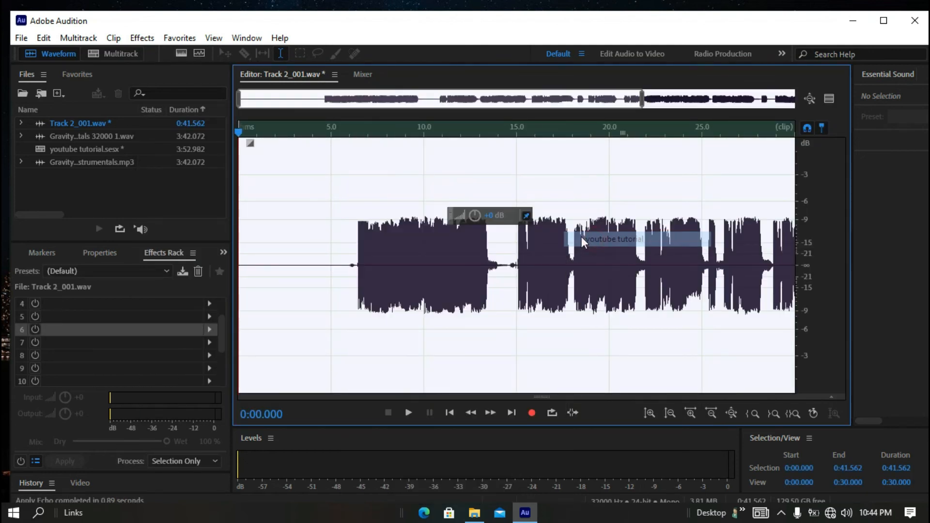
{"action": "key", "text": "space"}
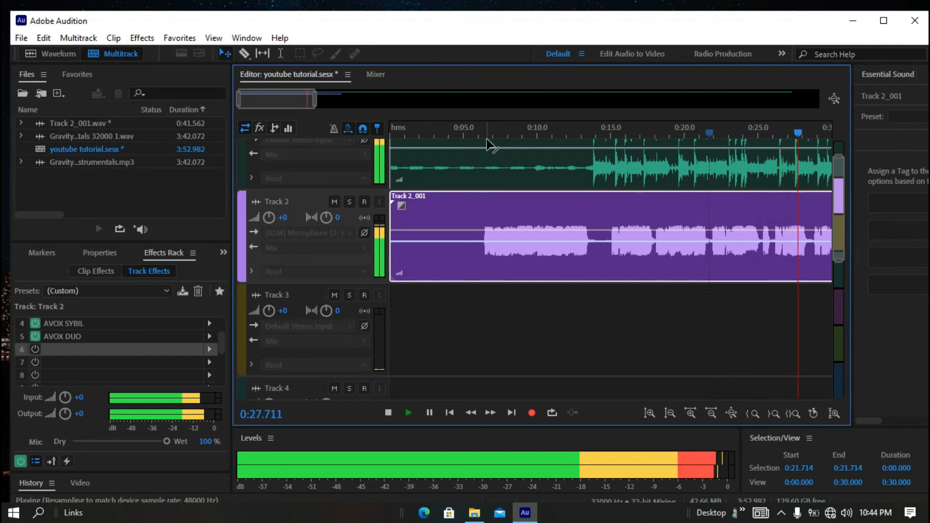
{"action": "key", "text": "space"}
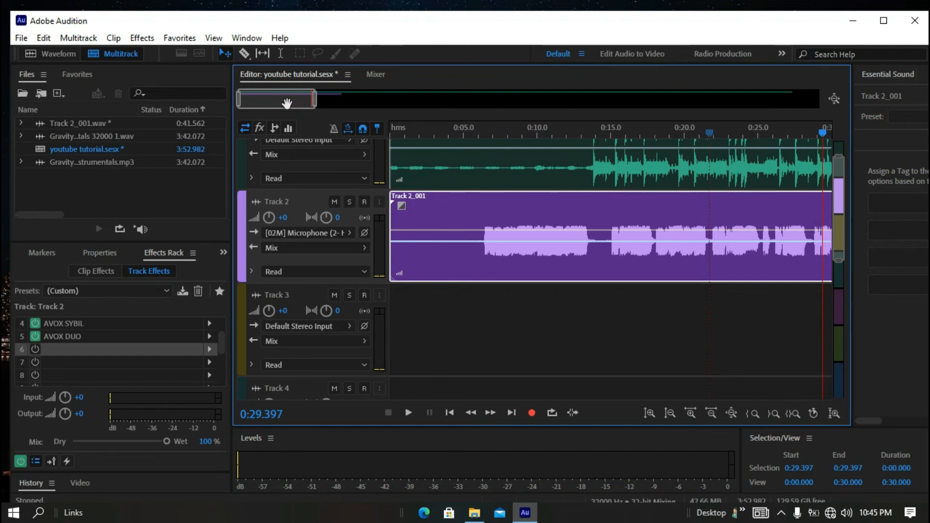
Step: Play the session from the beginning to about 47 seconds to review the whole processed vocal, and deselect the Track 2 clip
{"action": "left_click_drag", "start_coordinate": [427, 129], "coordinate": [375, 133]}
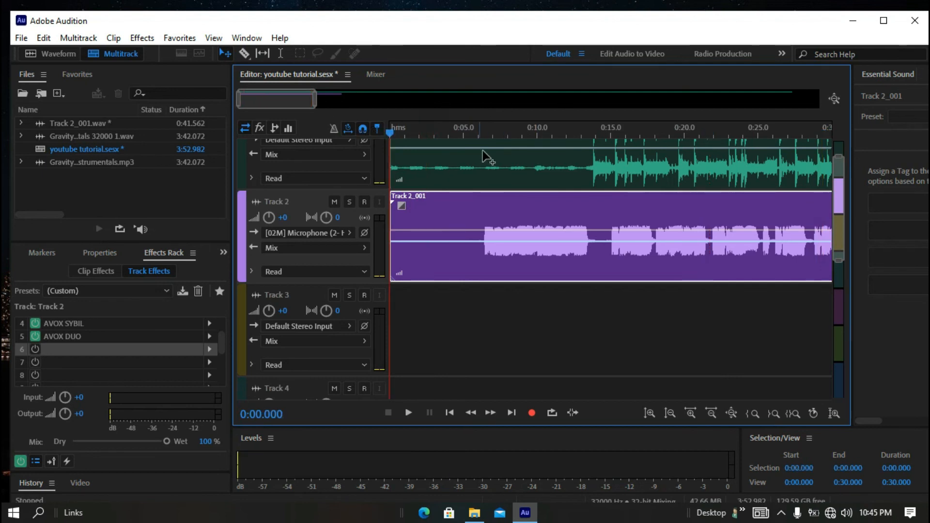
{"action": "key", "text": "space"}
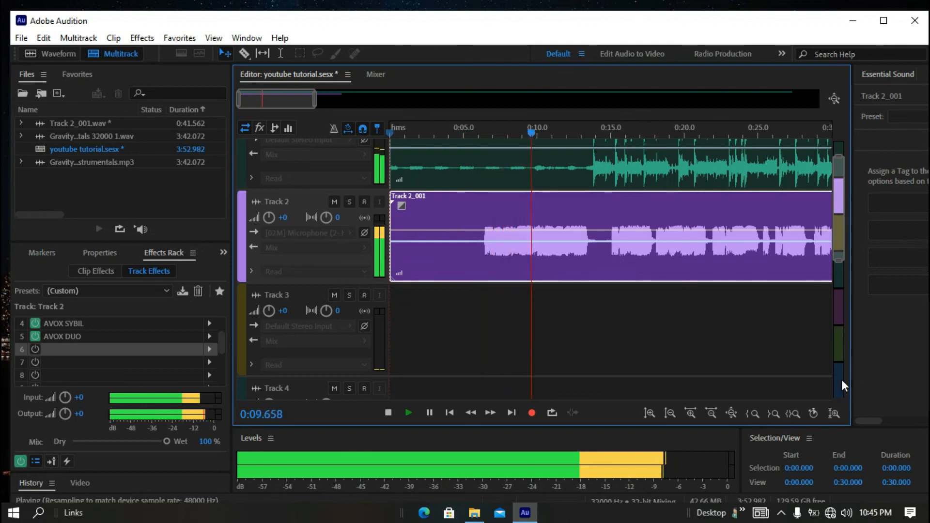
{"action": "left_click", "coordinate": [846, 514]}
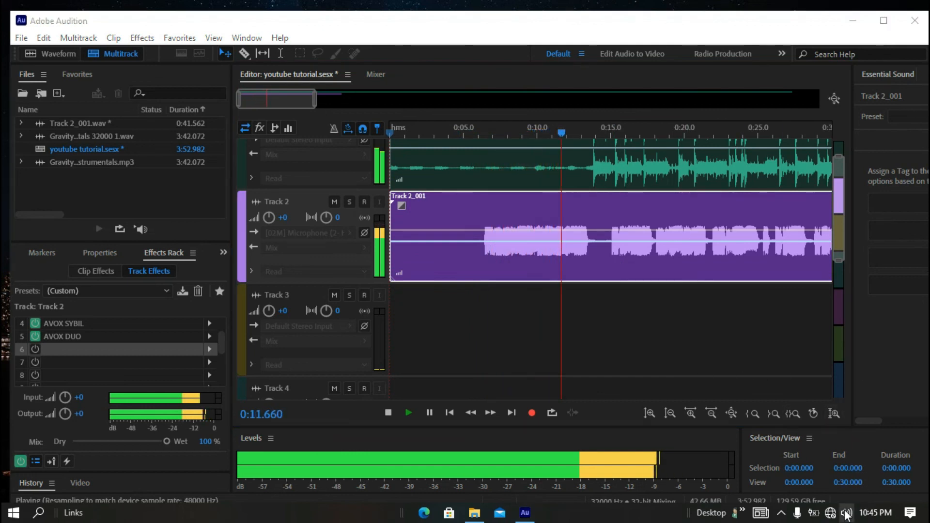
{"action": "left_click", "coordinate": [846, 514]}
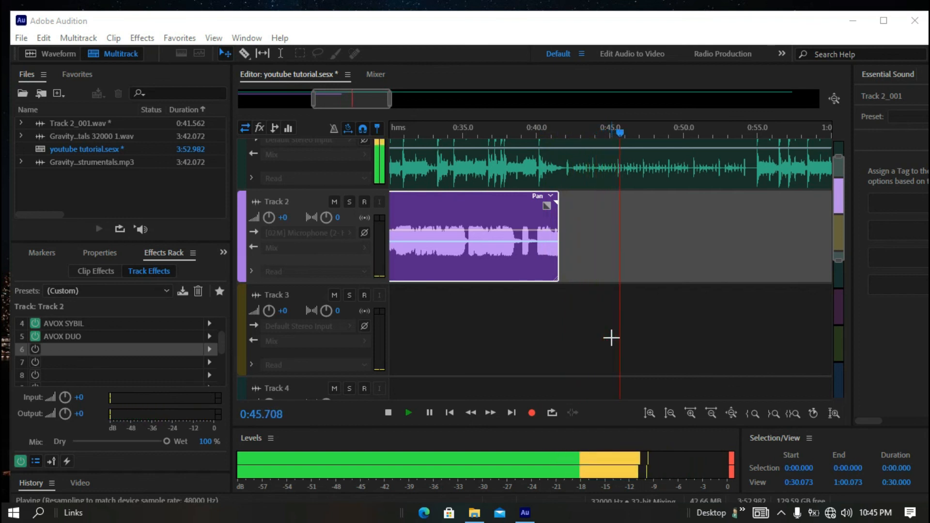
{"action": "left_click", "coordinate": [652, 221]}
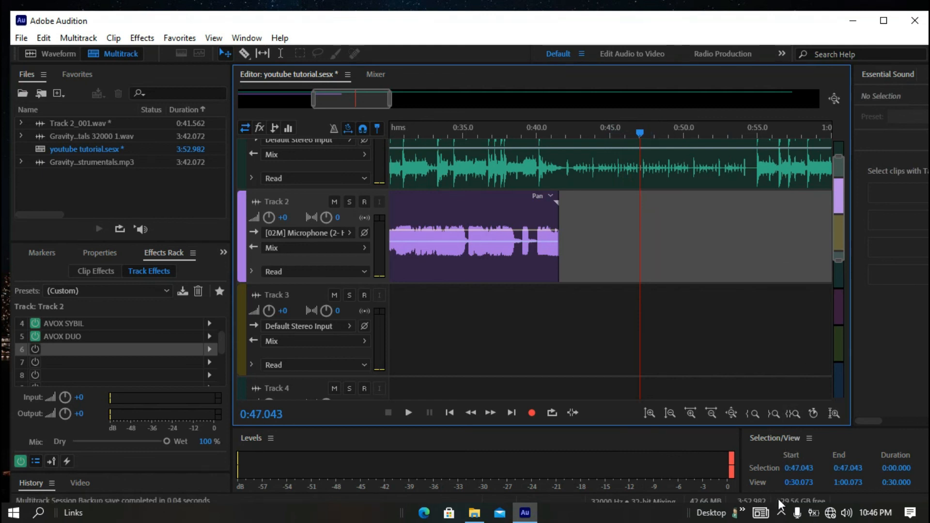
{"action": "left_click", "coordinate": [781, 512]}
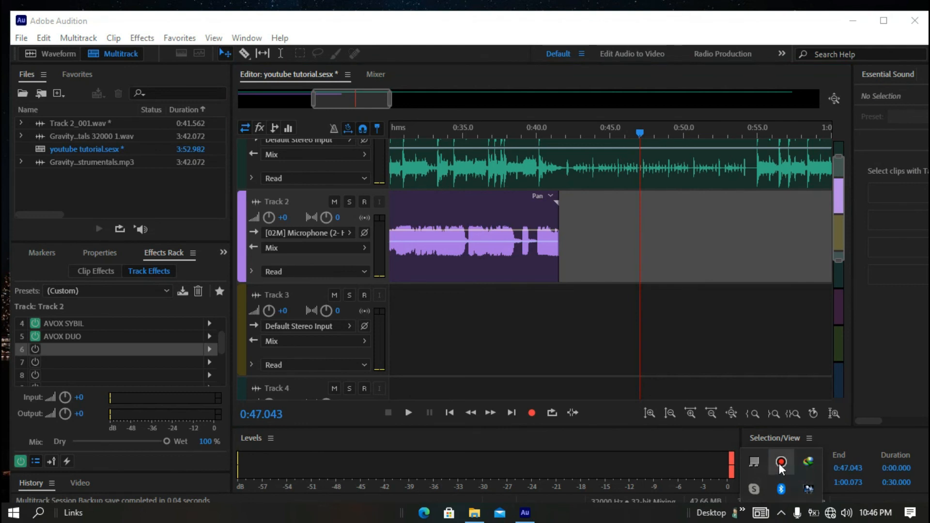